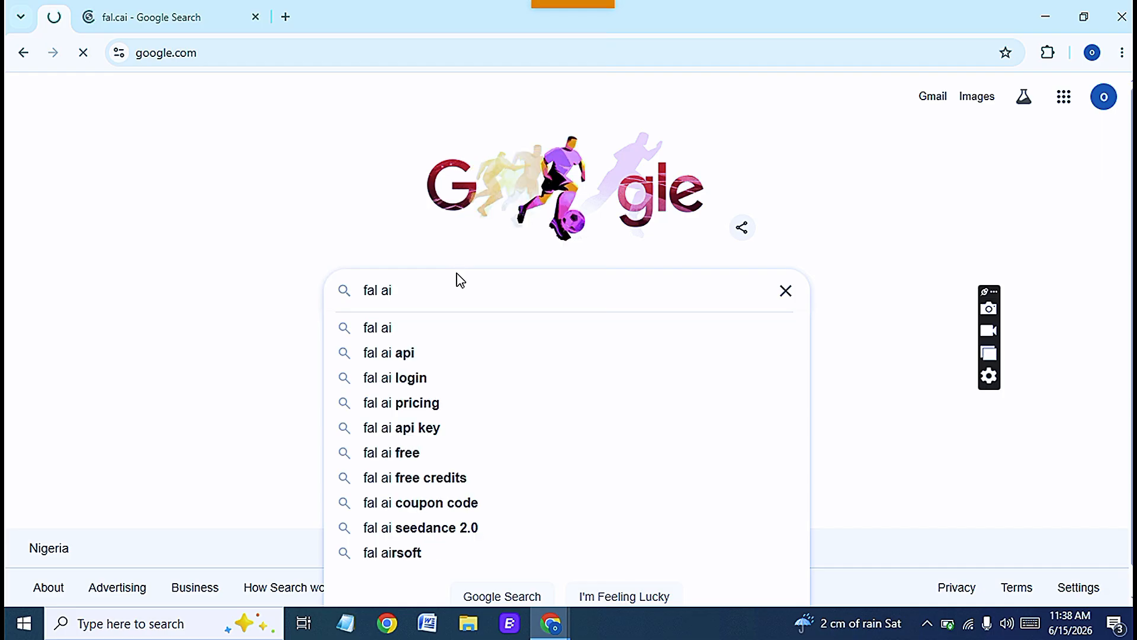
- Search Google for fal ai and open the fal.ai website from the results
key(Return)
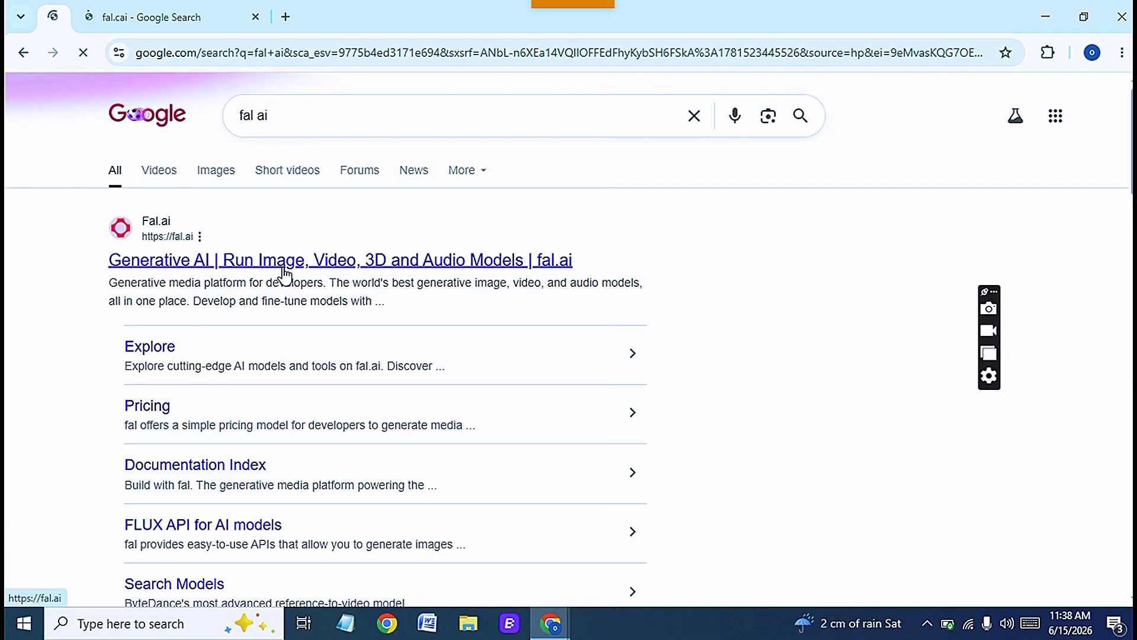
click(283, 267)
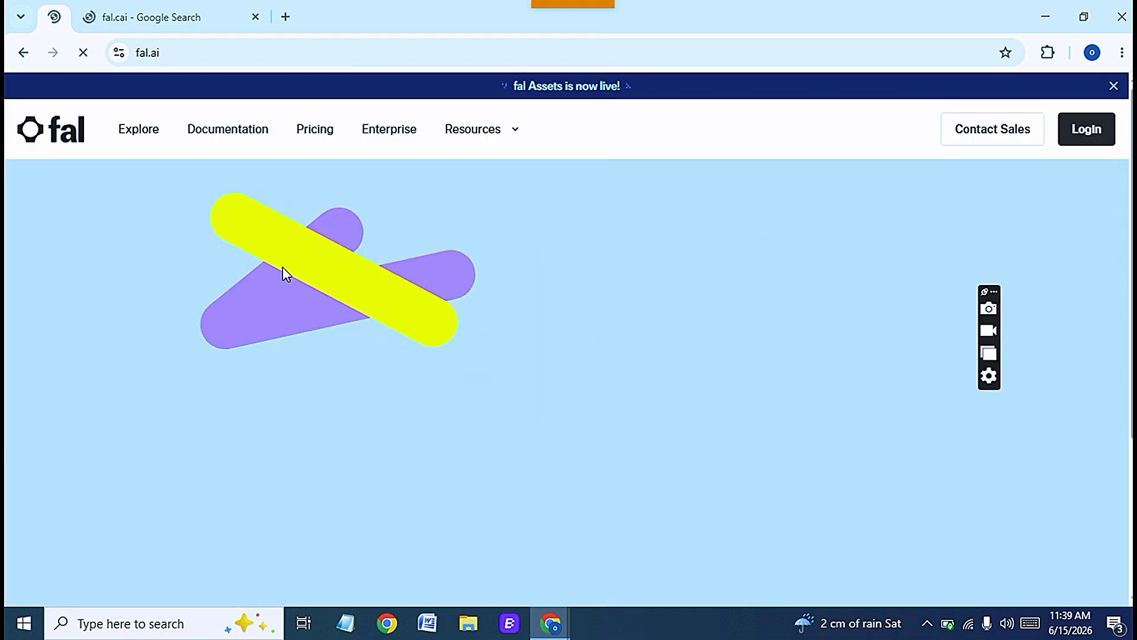
click(133, 502)
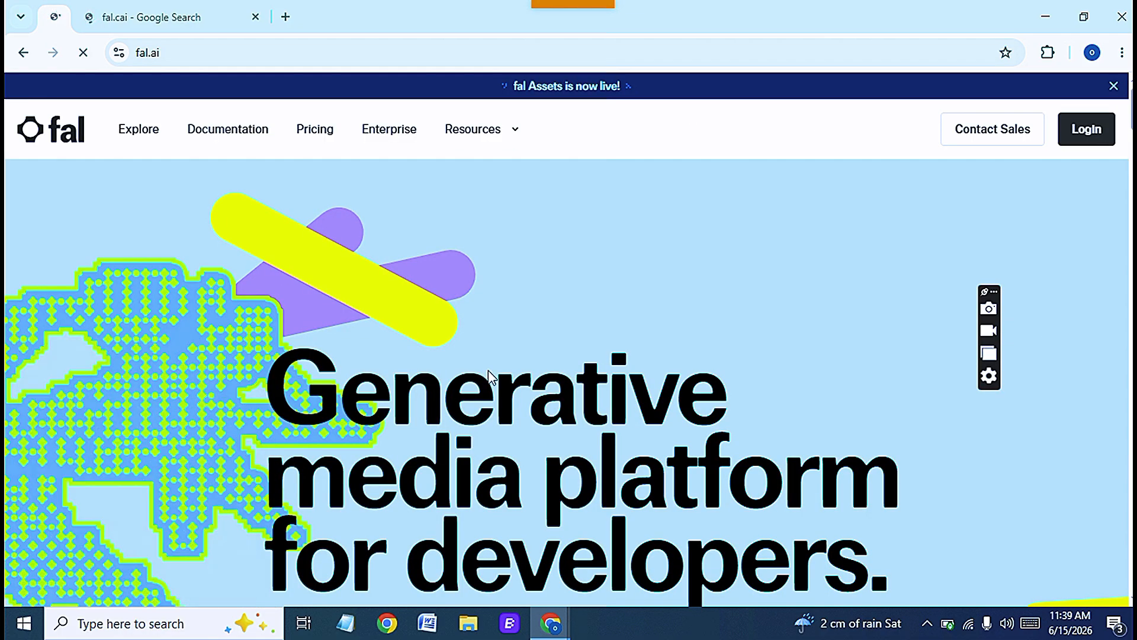
- Start fal.ai sign-up with Get started, continue with Google, pick the account and approve access
scroll(467, 373, down, 3)
scroll(450, 367, down, 5)
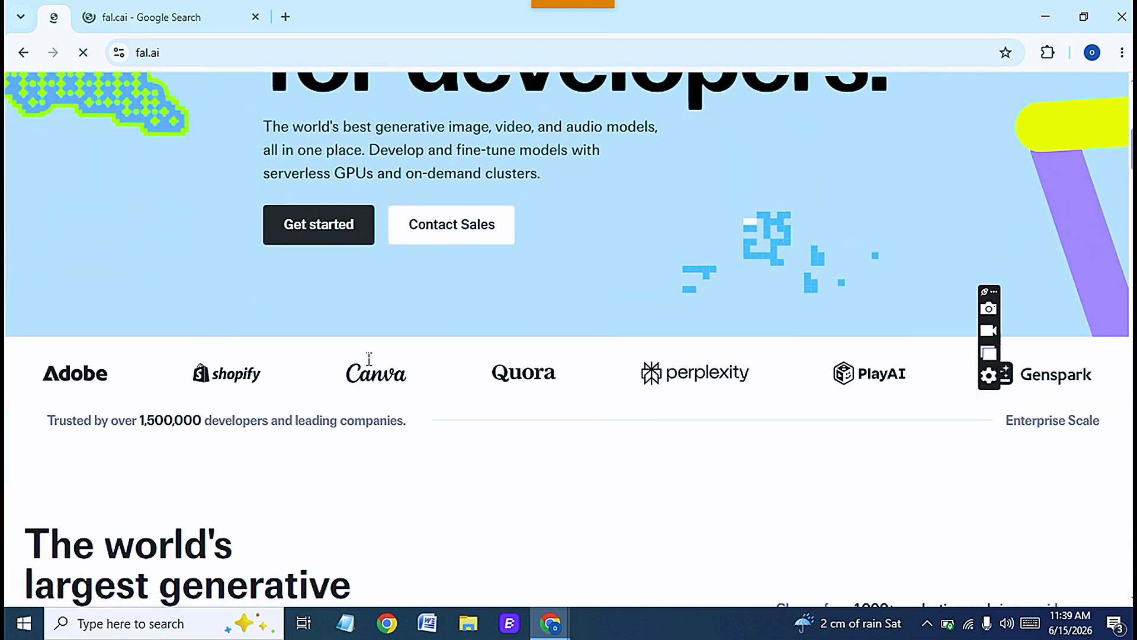
click(321, 239)
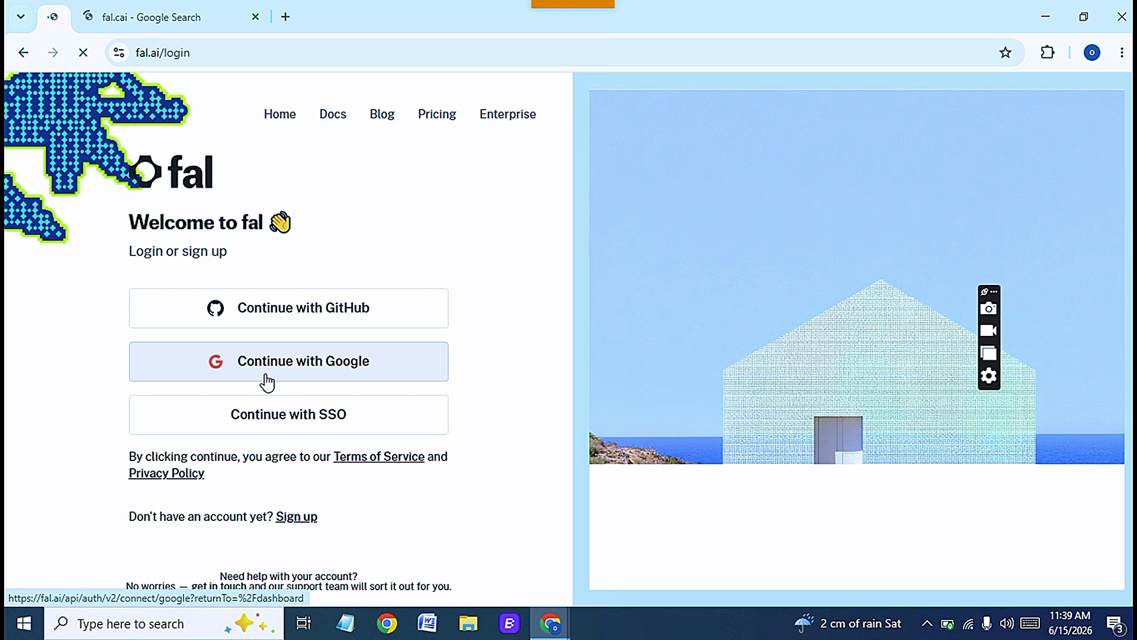
click(301, 368)
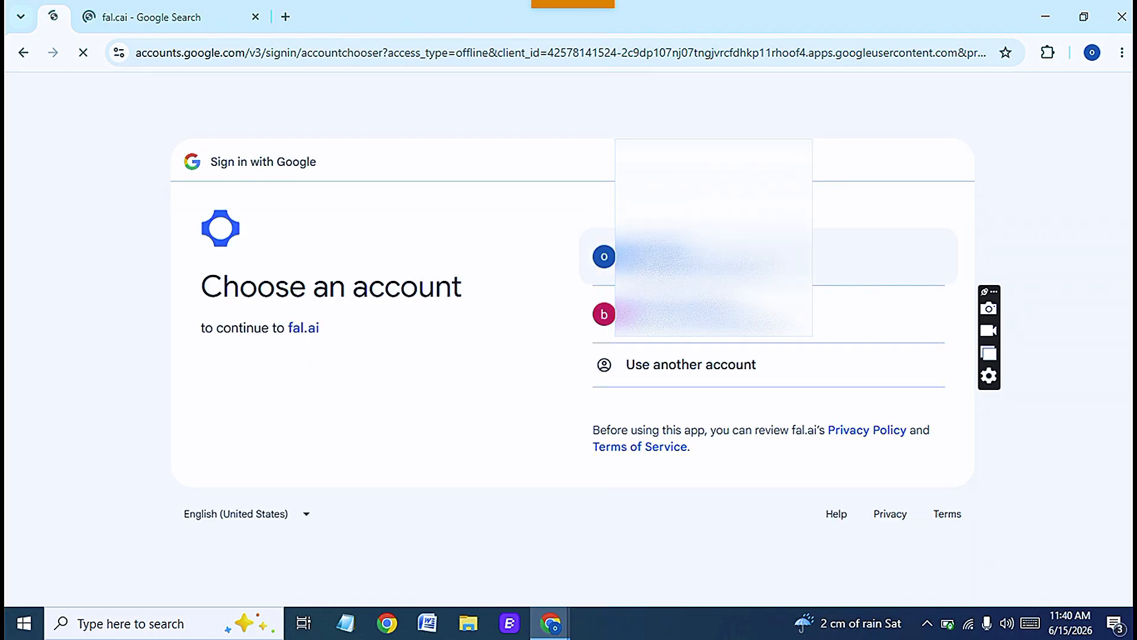
click(705, 257)
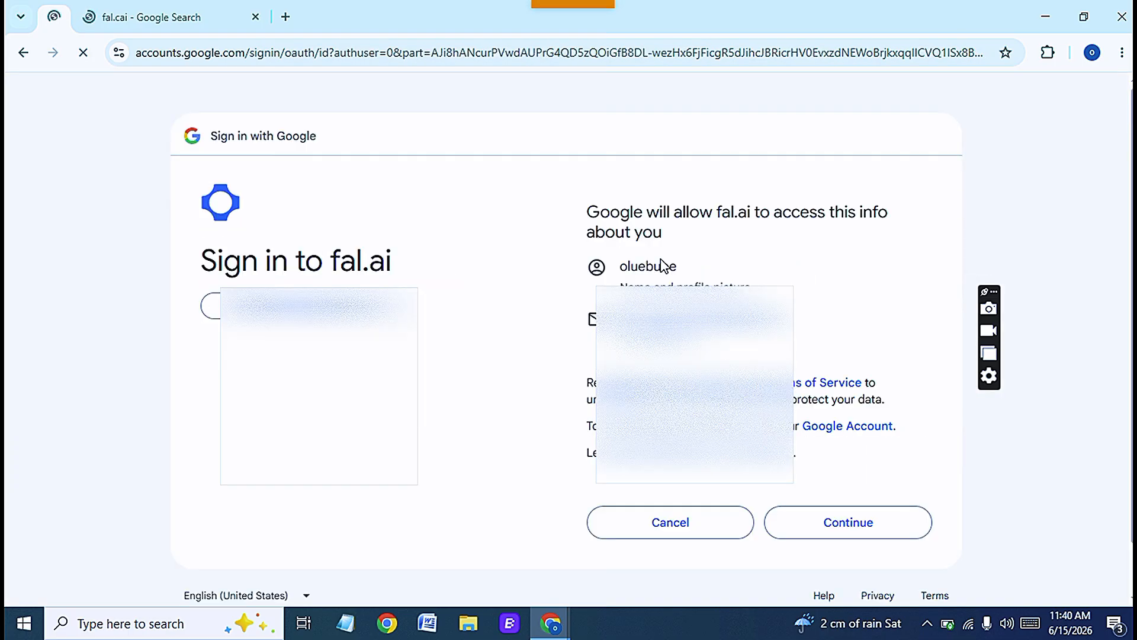
click(842, 523)
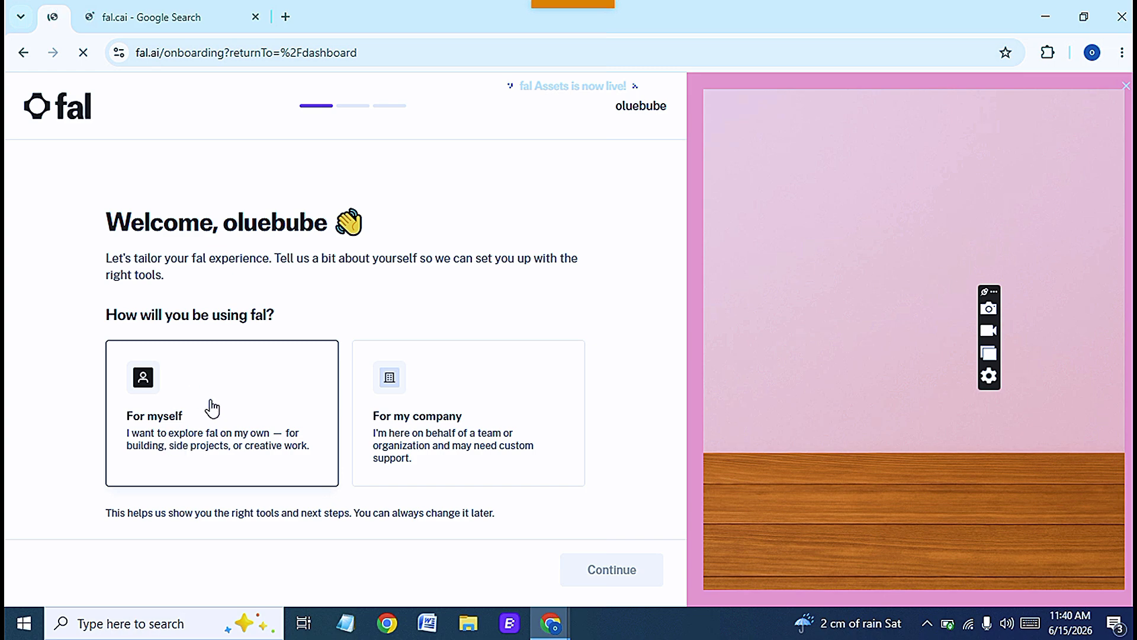
- Complete fal onboarding choosing For myself and Create with AI Tools, then continue past the survey
click(222, 423)
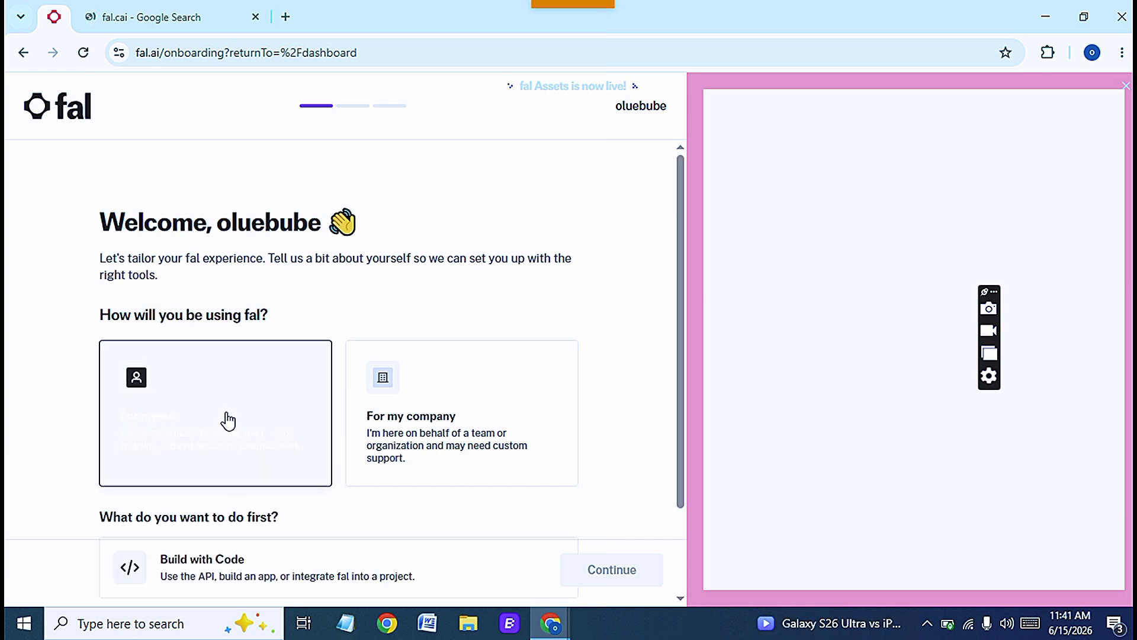
scroll(338, 531, down, 2)
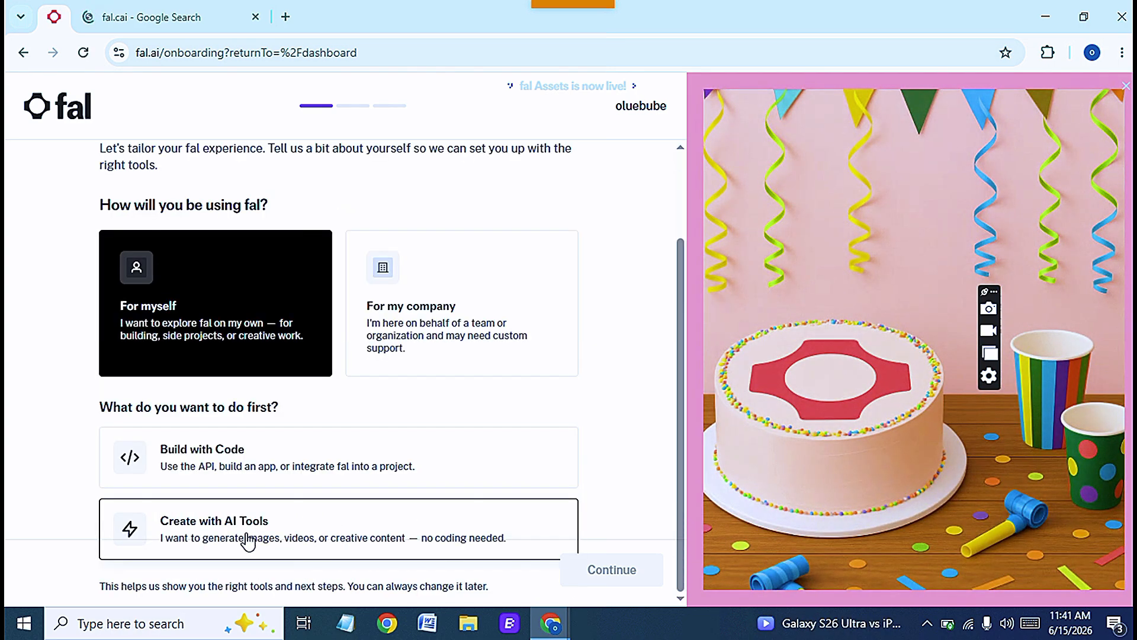
click(256, 543)
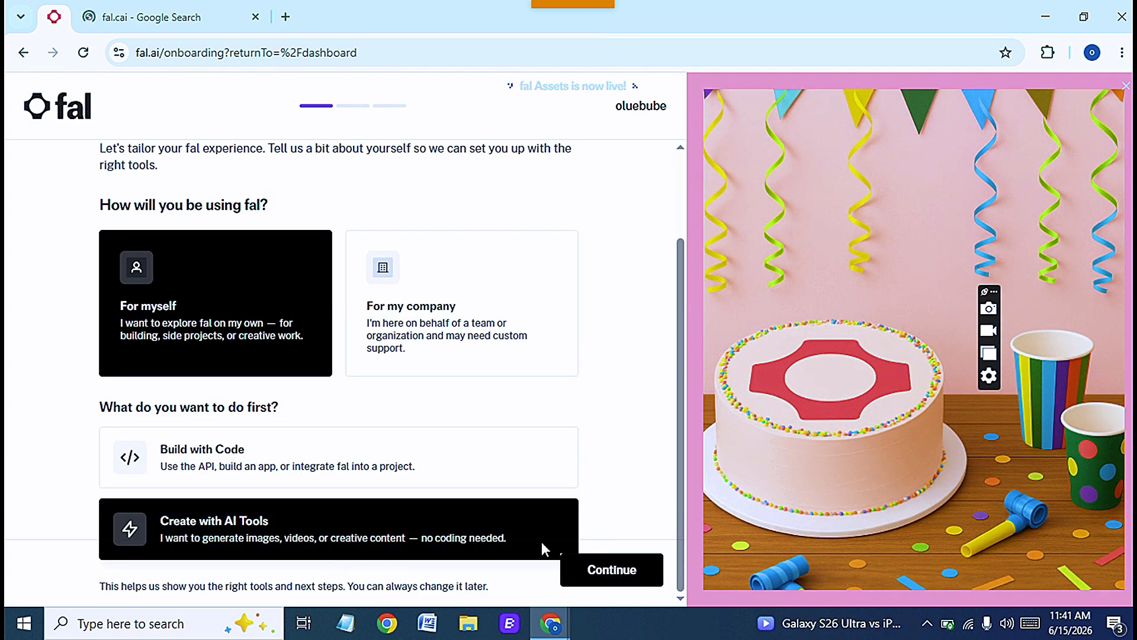
click(600, 570)
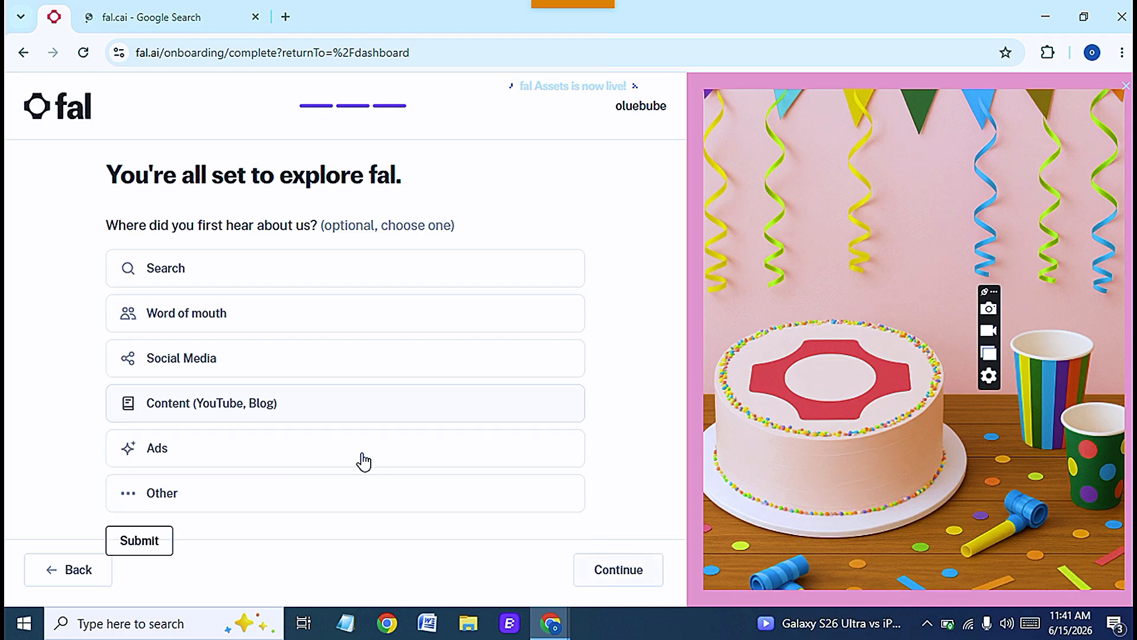
click(618, 571)
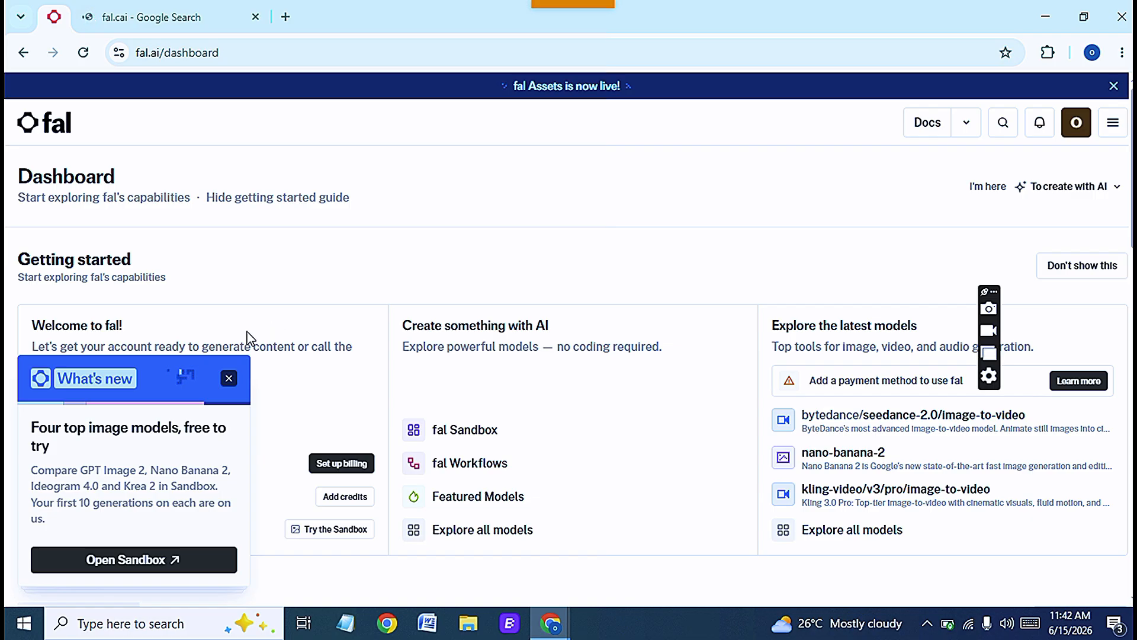
- Close the What's new popup on the fal dashboard
scroll(249, 330, down, 3)
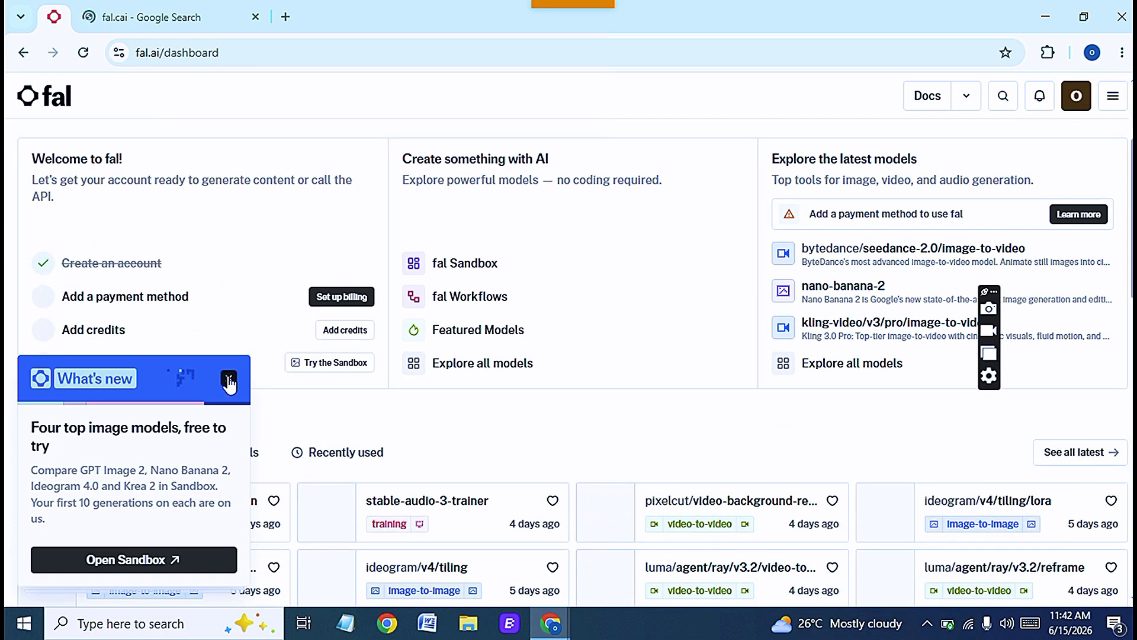
scroll(228, 384, down, 7)
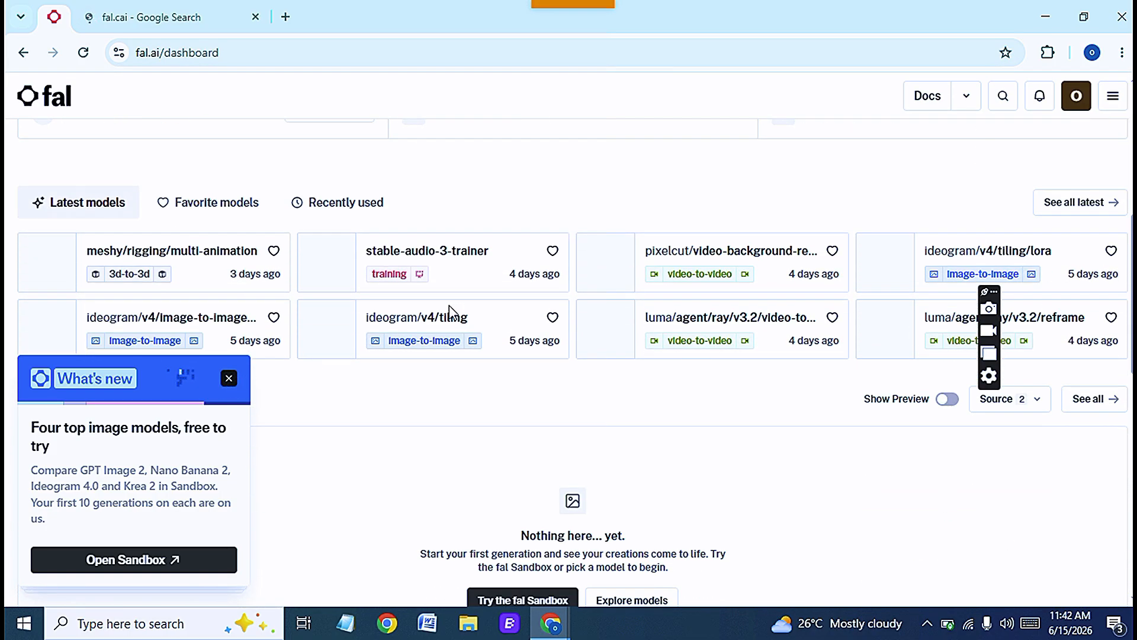
click(230, 381)
scroll(440, 310, up, 10)
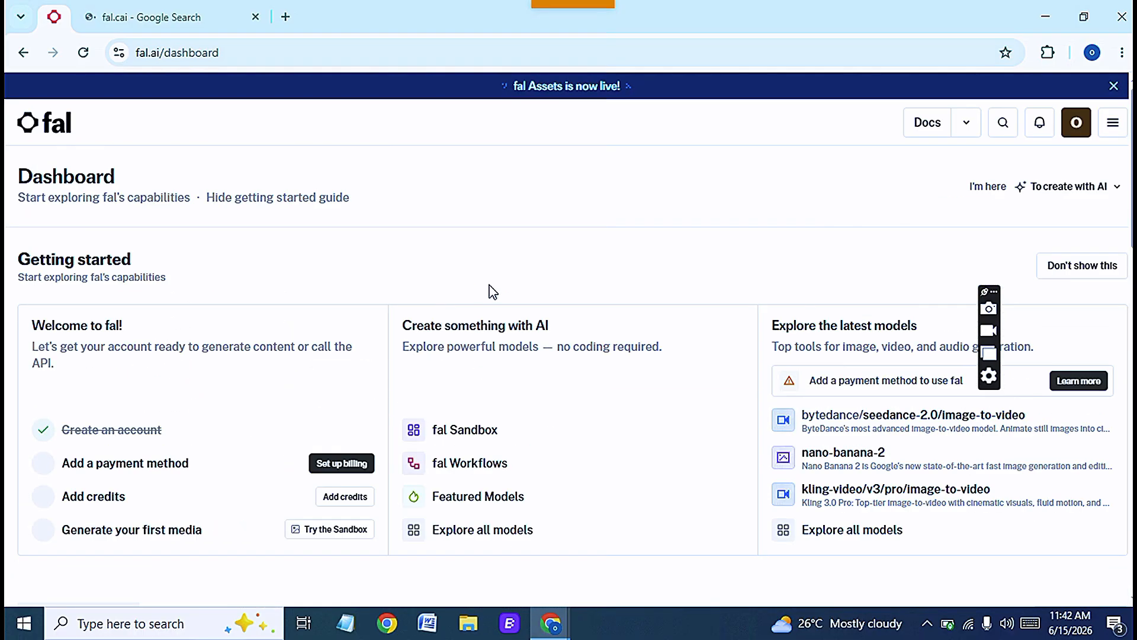
- Open the fal model explorer from the dashboard
scroll(491, 291, down, 10)
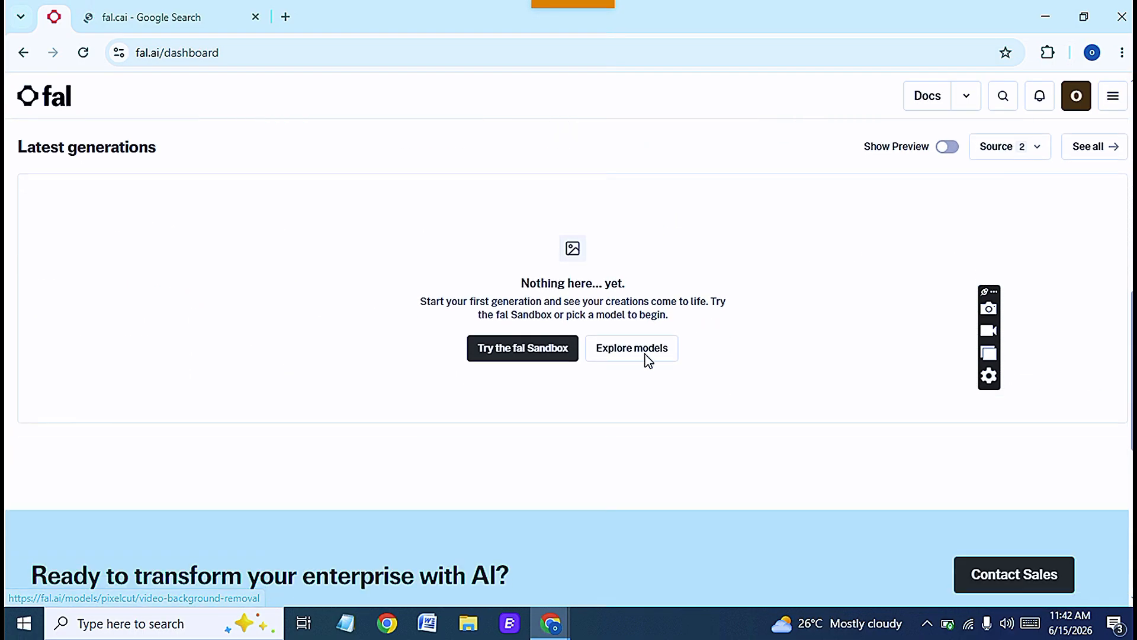
scroll(649, 360, down, 1)
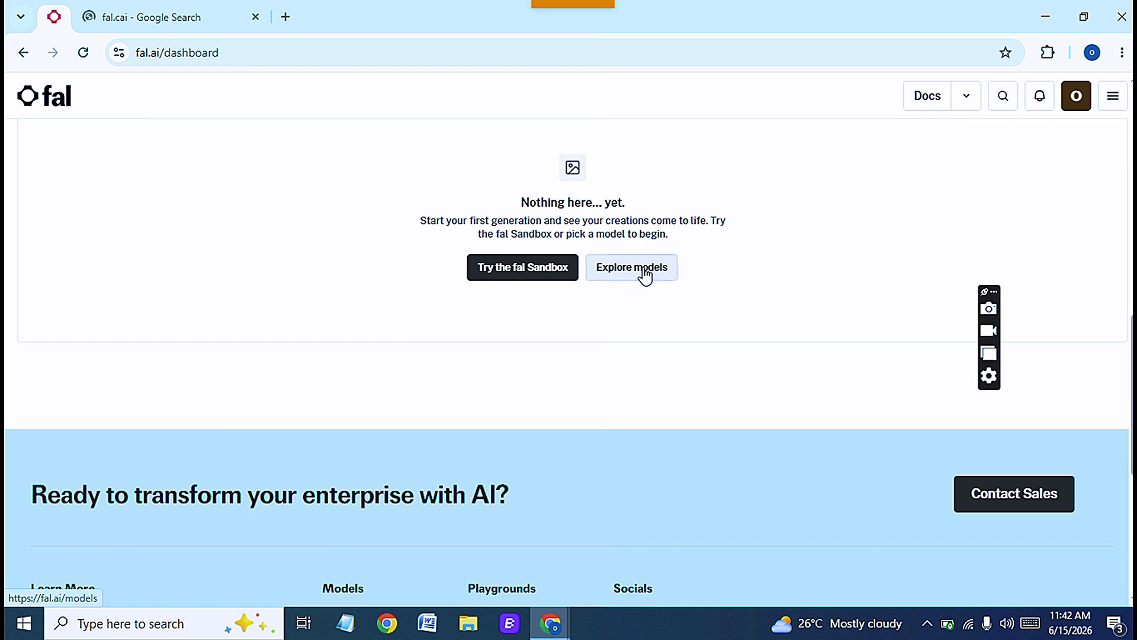
click(644, 273)
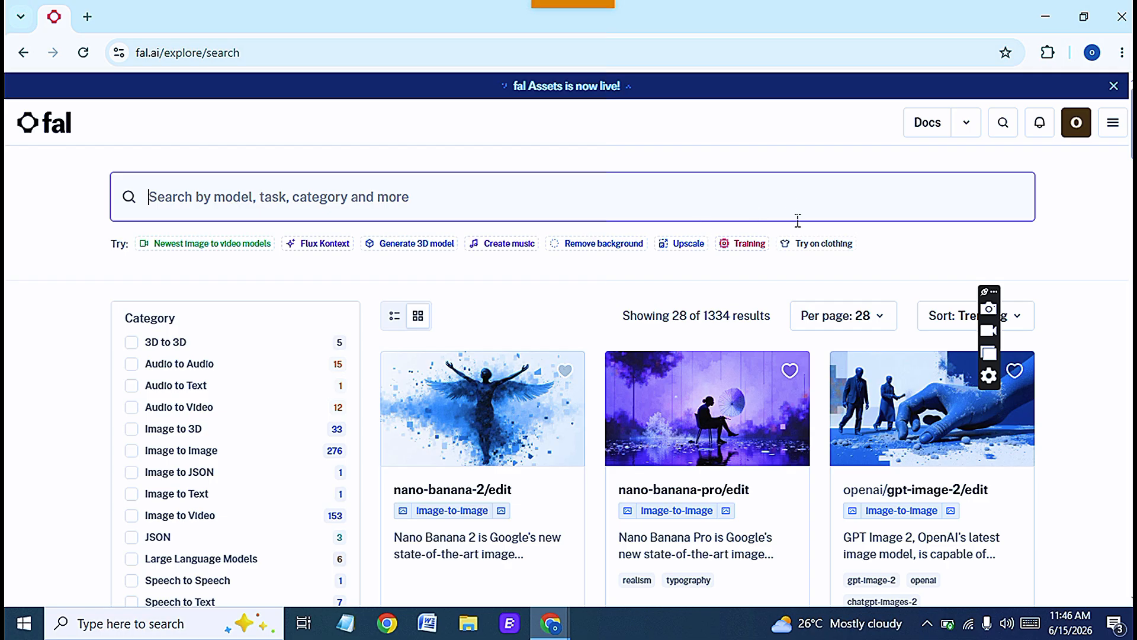
- Search the fal model library for grok and browse the results
text(g)
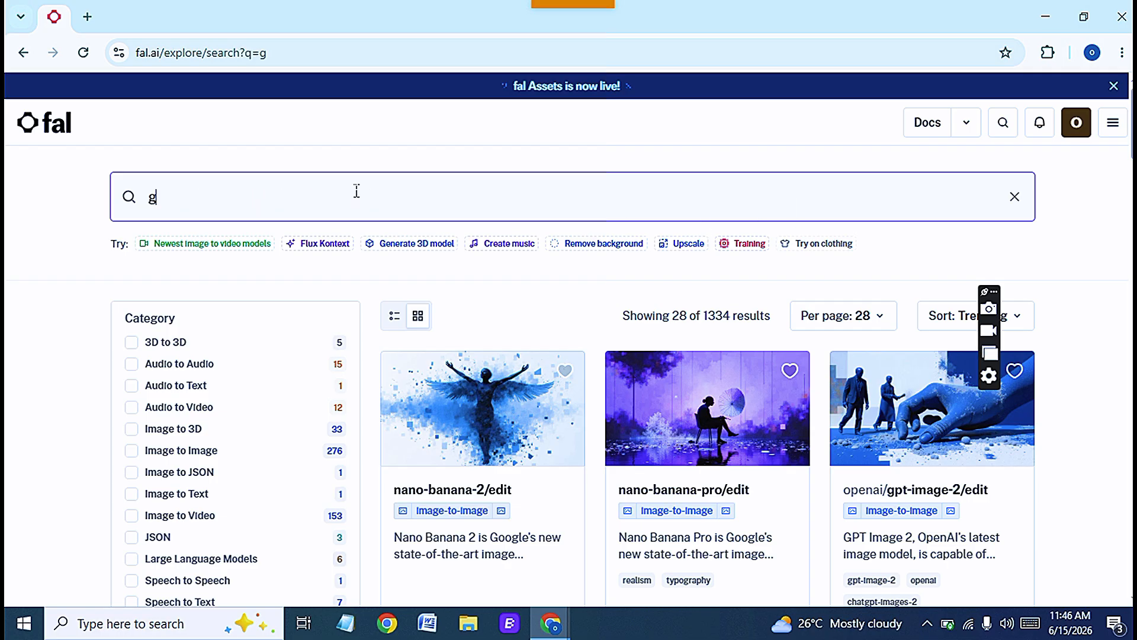
text(rok)
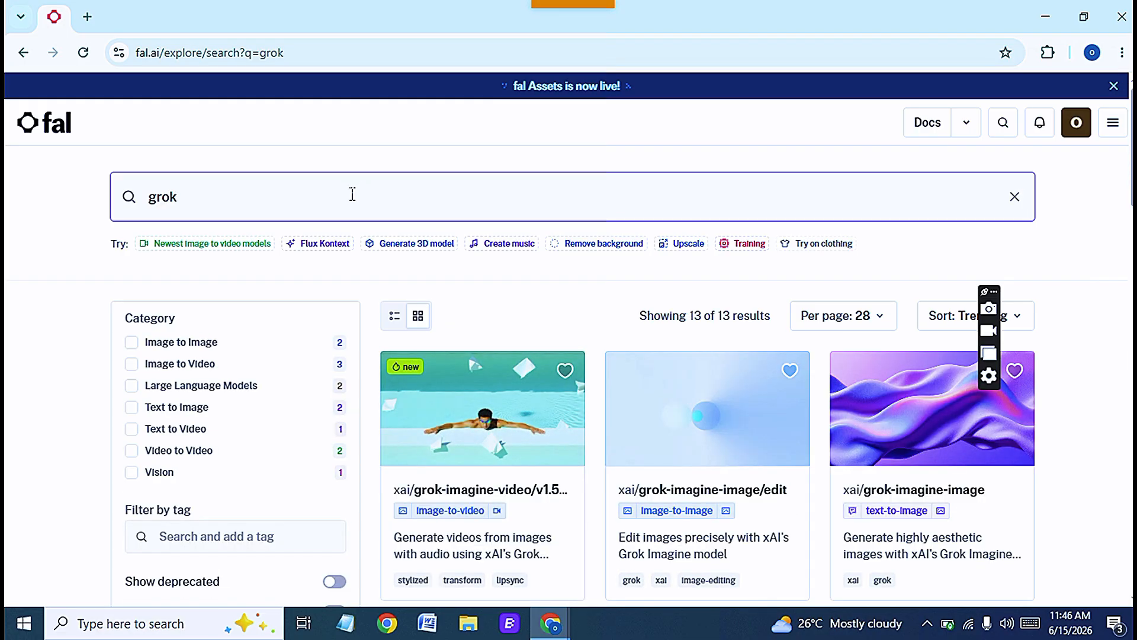
scroll(594, 122, down, 3)
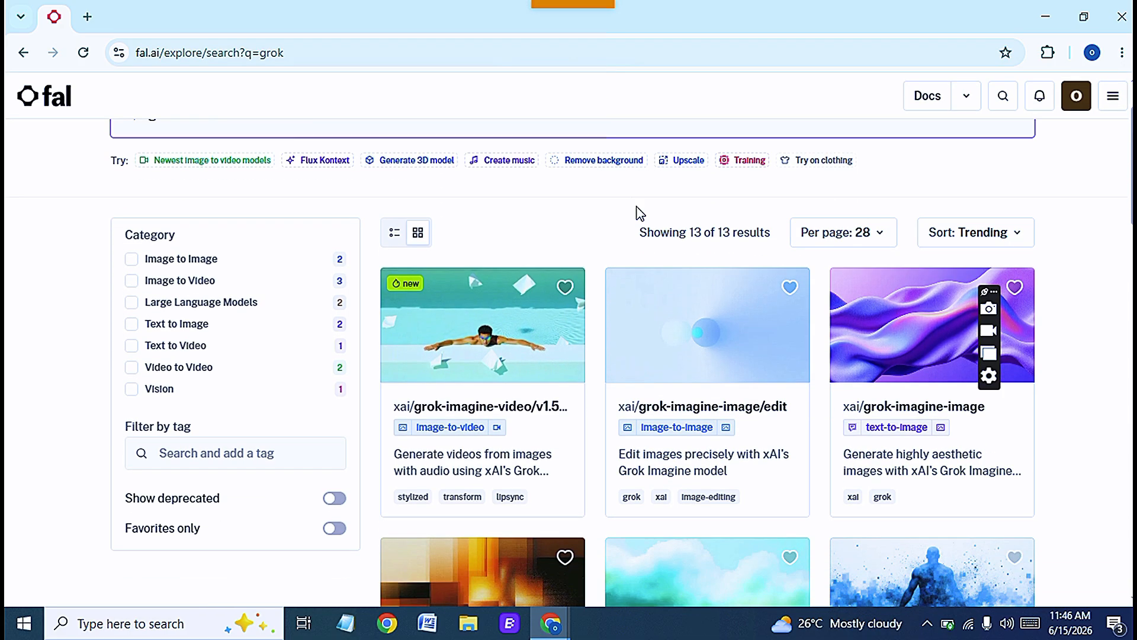
scroll(948, 290, down, 3)
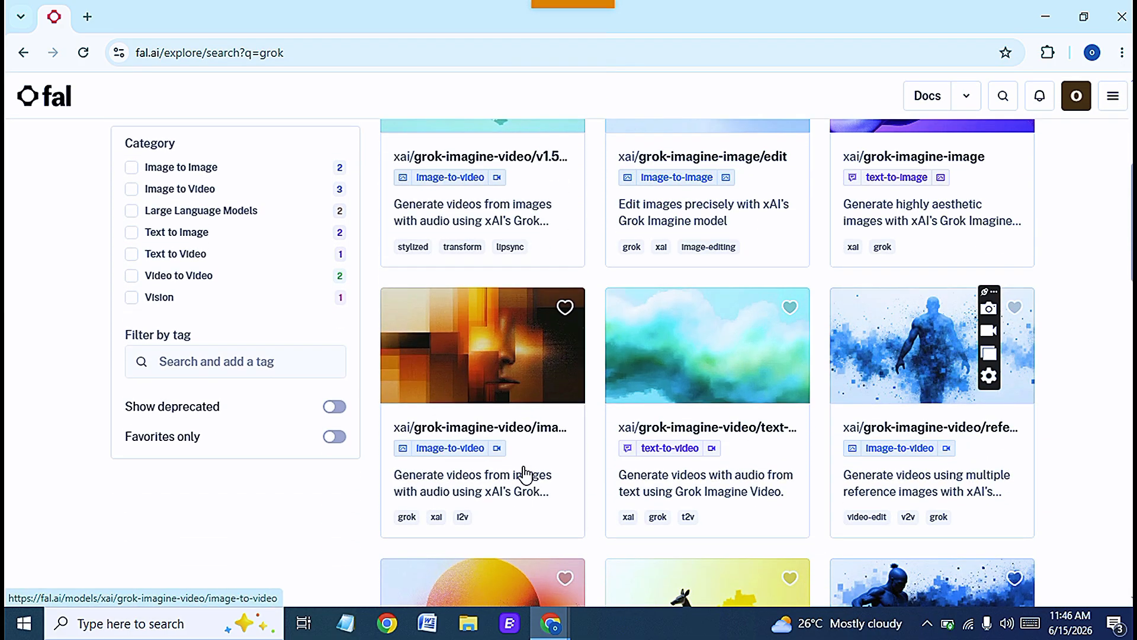
- Copy the link to the xai/grok-imagine-video/v1.5/image-to-video model
scroll(541, 196, up, 1)
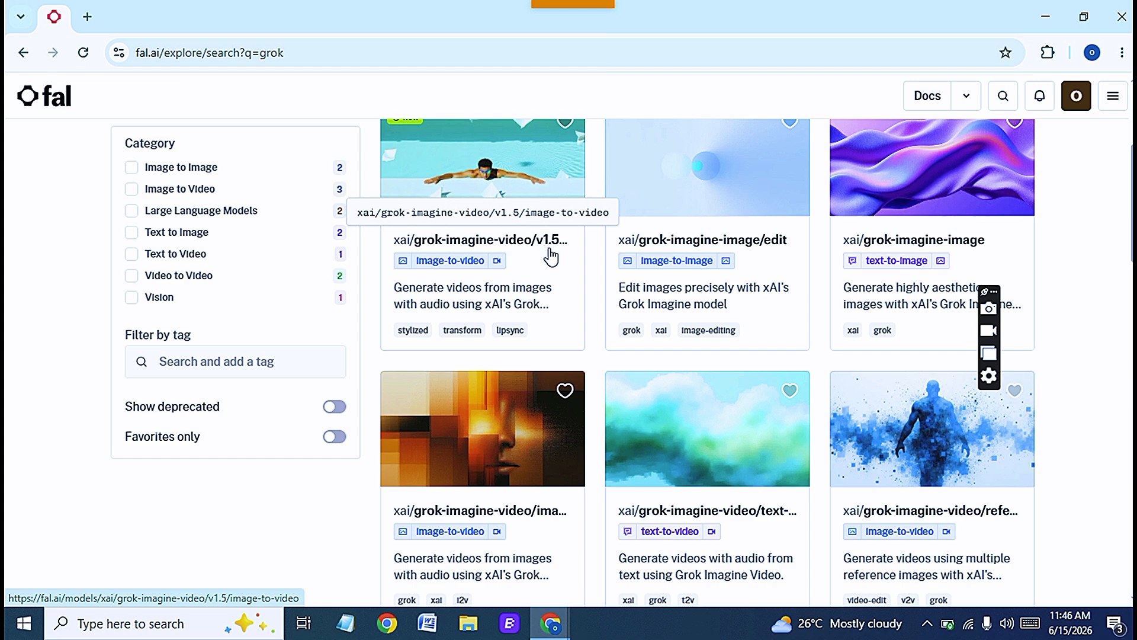
scroll(533, 278, up, 1)
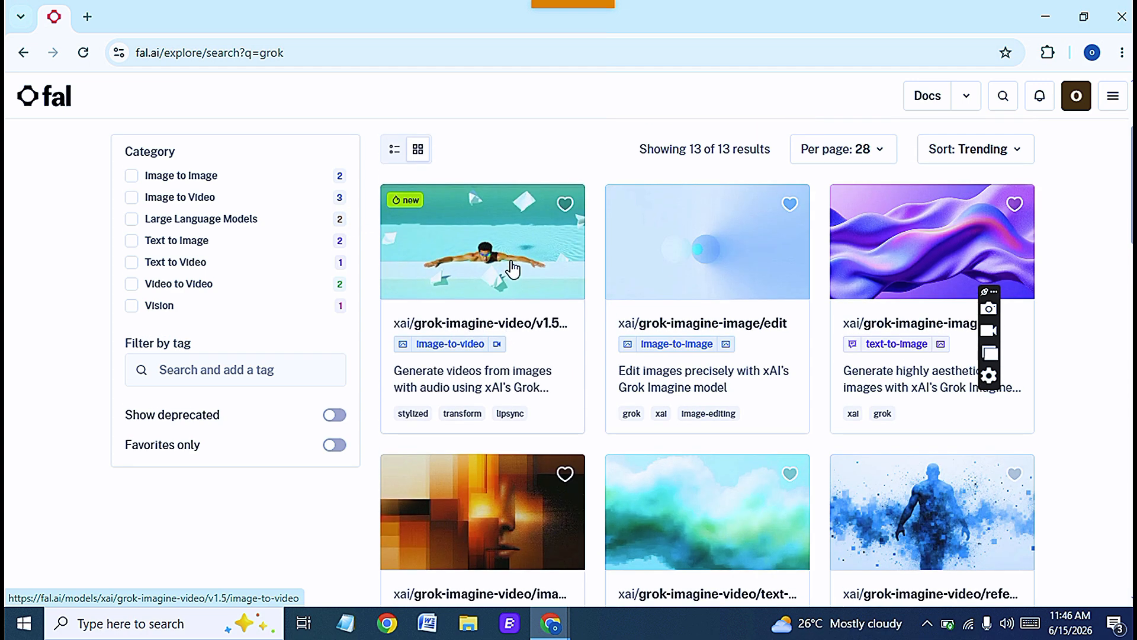
right_click(511, 262)
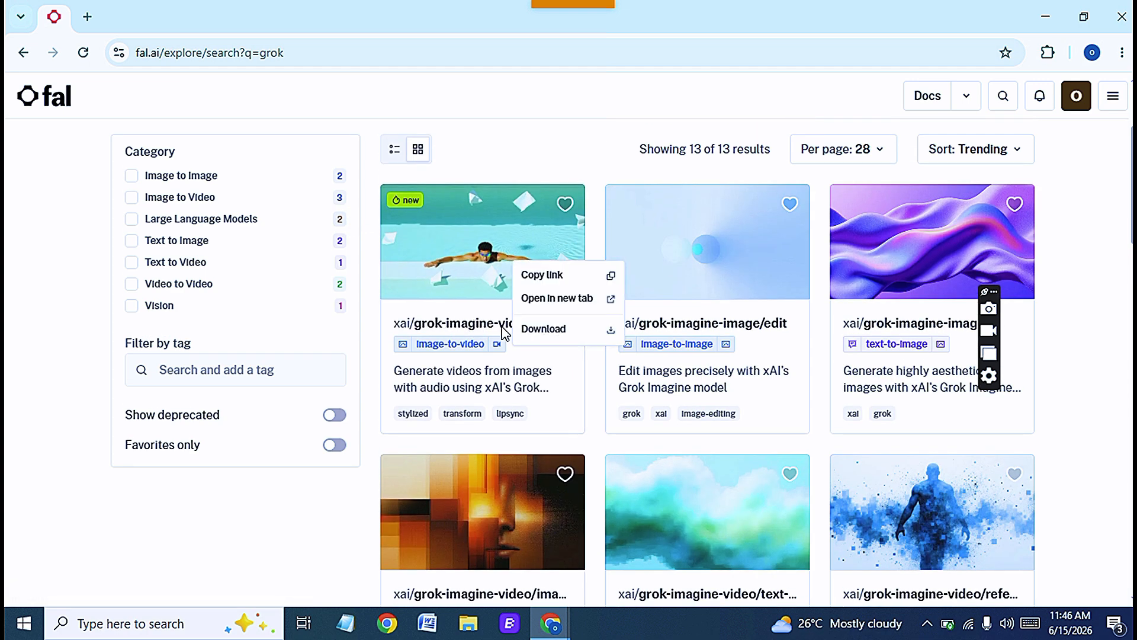
click(567, 281)
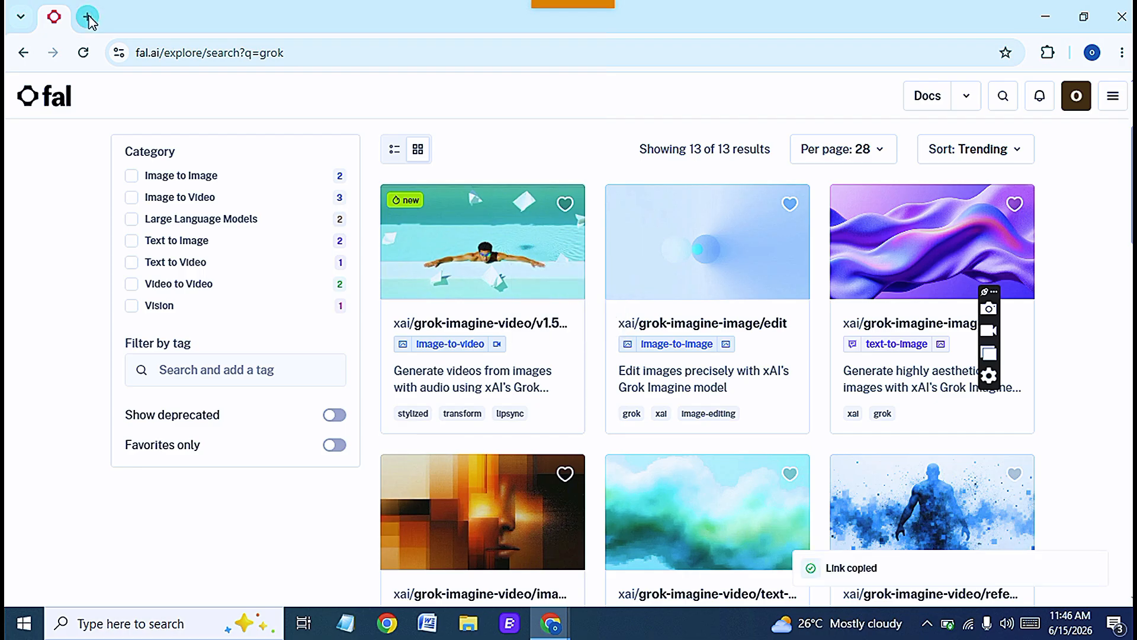
- Open a new browser tab and search for weave figma
click(89, 18)
text(wea)
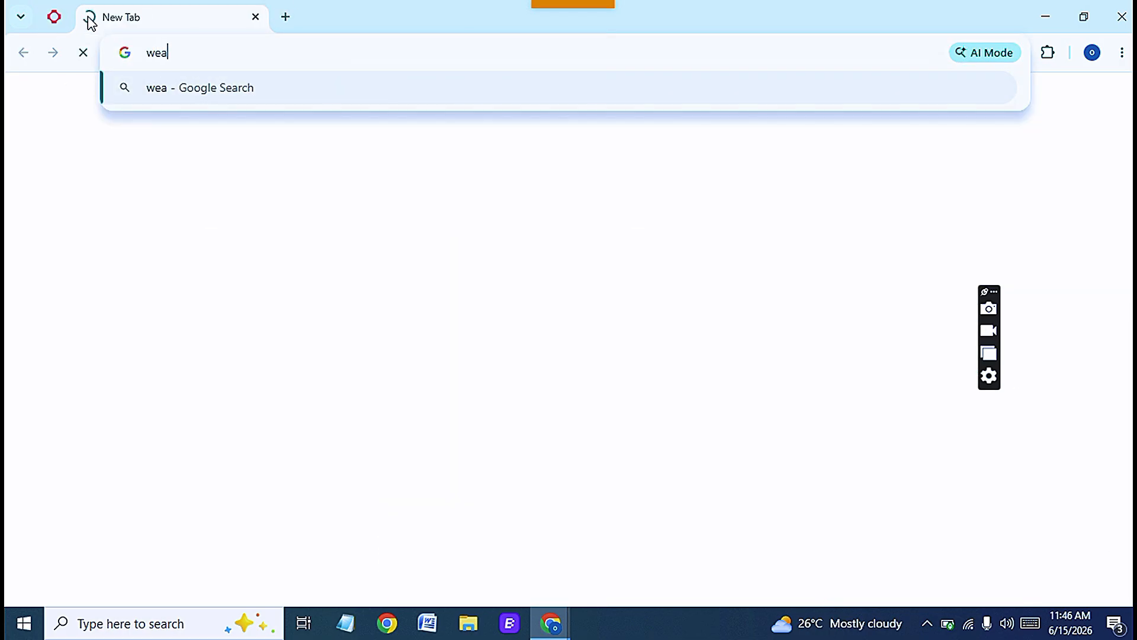
text(ve figma)
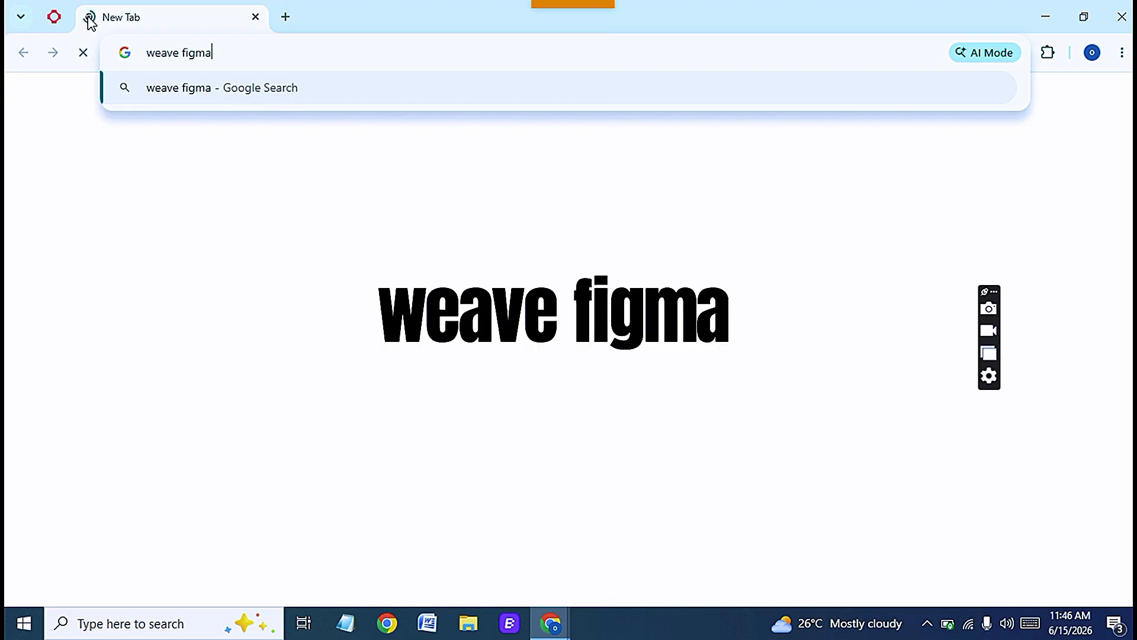
key(Return)
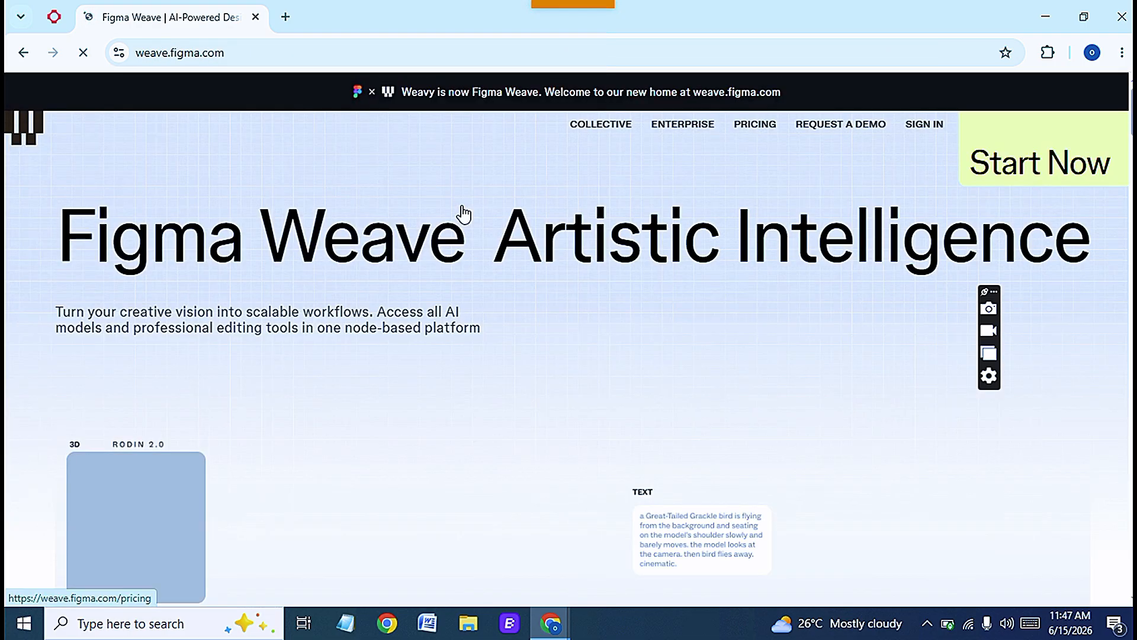
- Start Figma Weave from its homepage and choose to log in with Google
scroll(464, 214, down, 3)
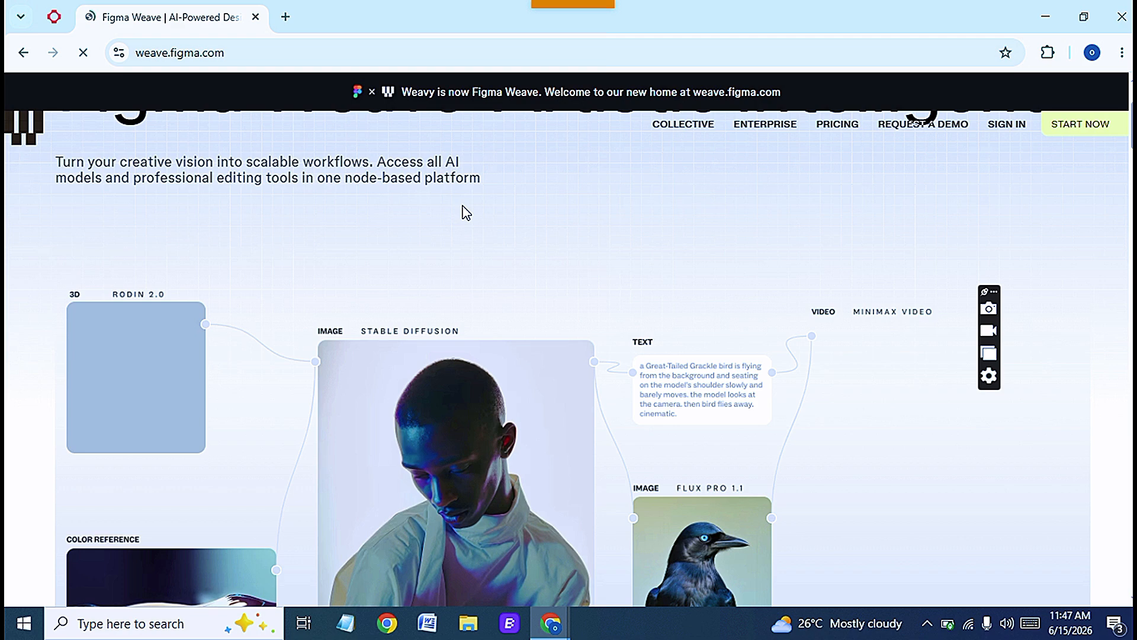
scroll(467, 213, down, 1)
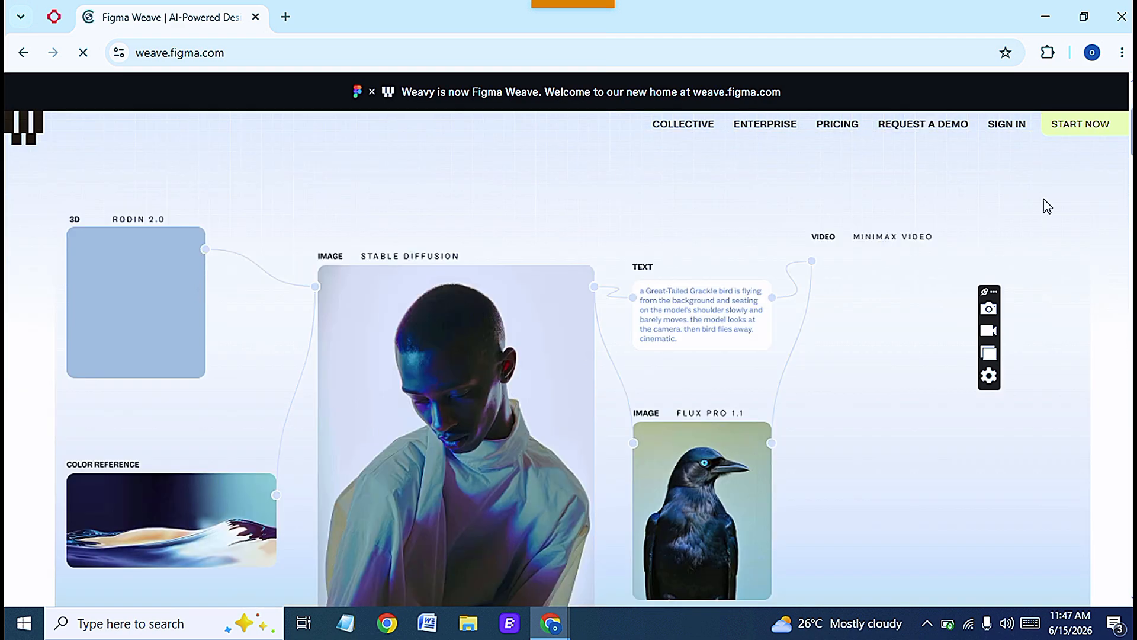
scroll(1059, 198, down, 1)
scroll(525, 364, down, 6)
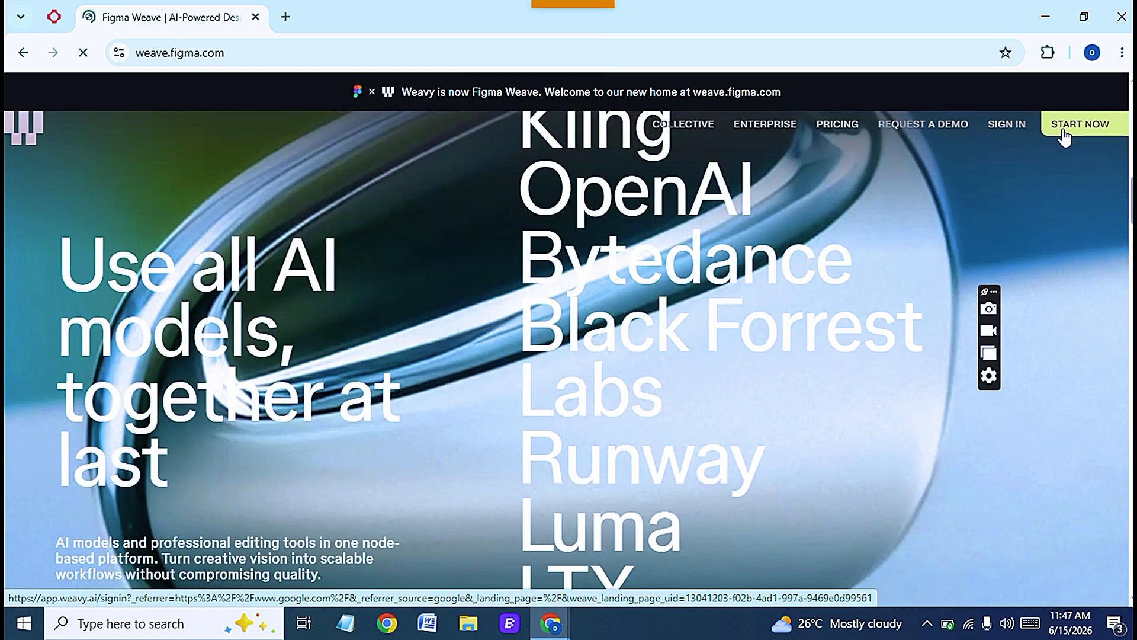
click(1064, 135)
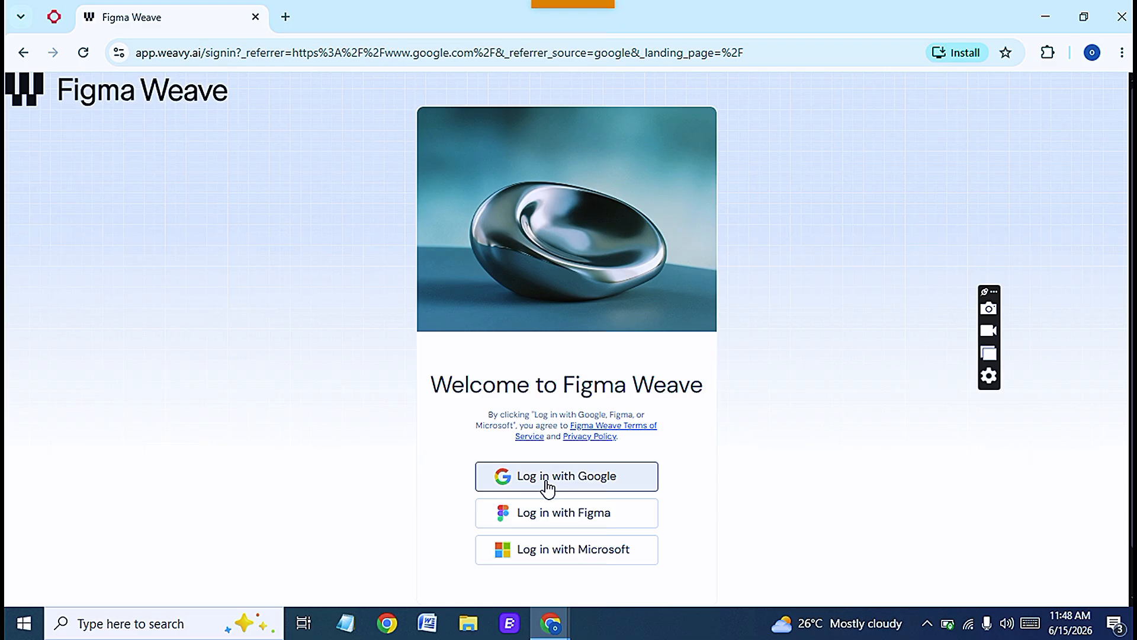
click(546, 482)
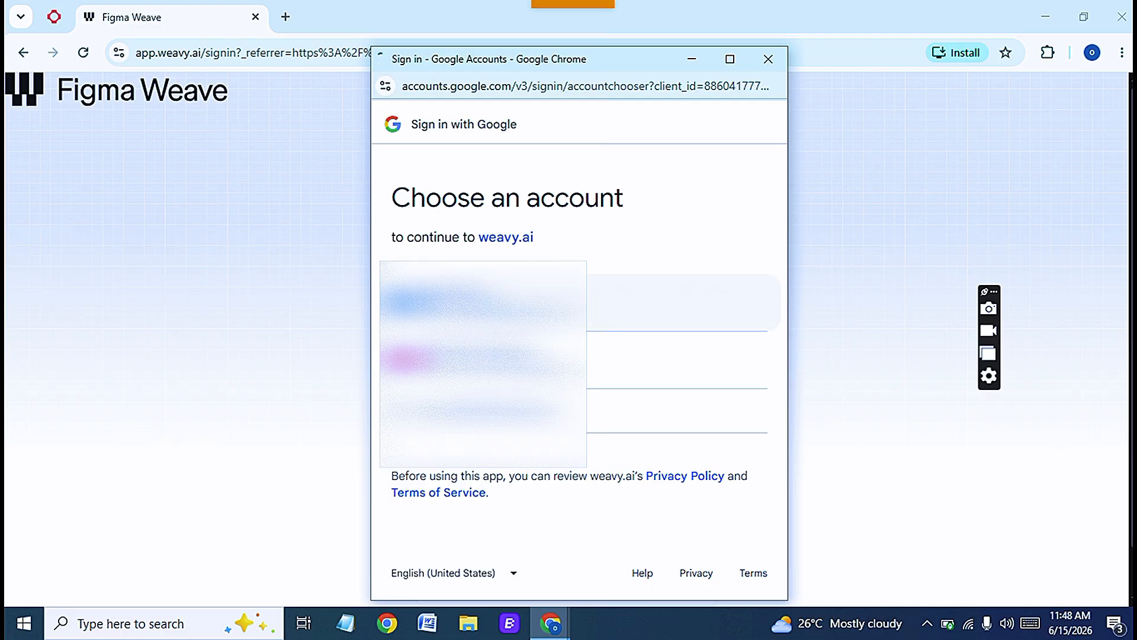
- Sign in to weavy.ai with the Google account and continue past the permissions screen
click(488, 303)
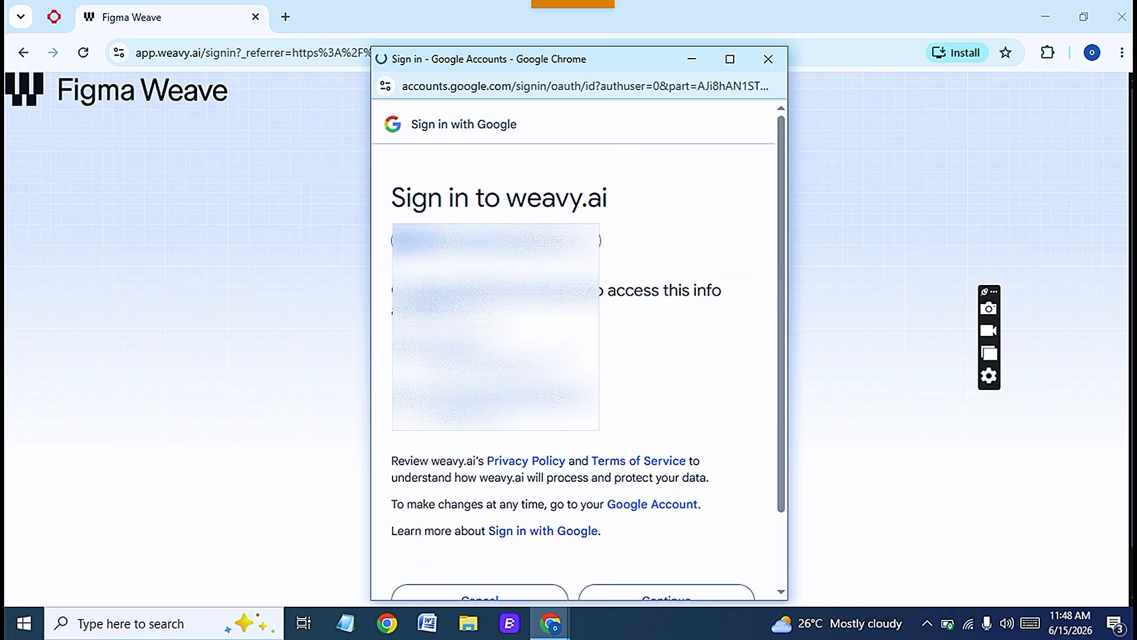
scroll(535, 501, down, 2)
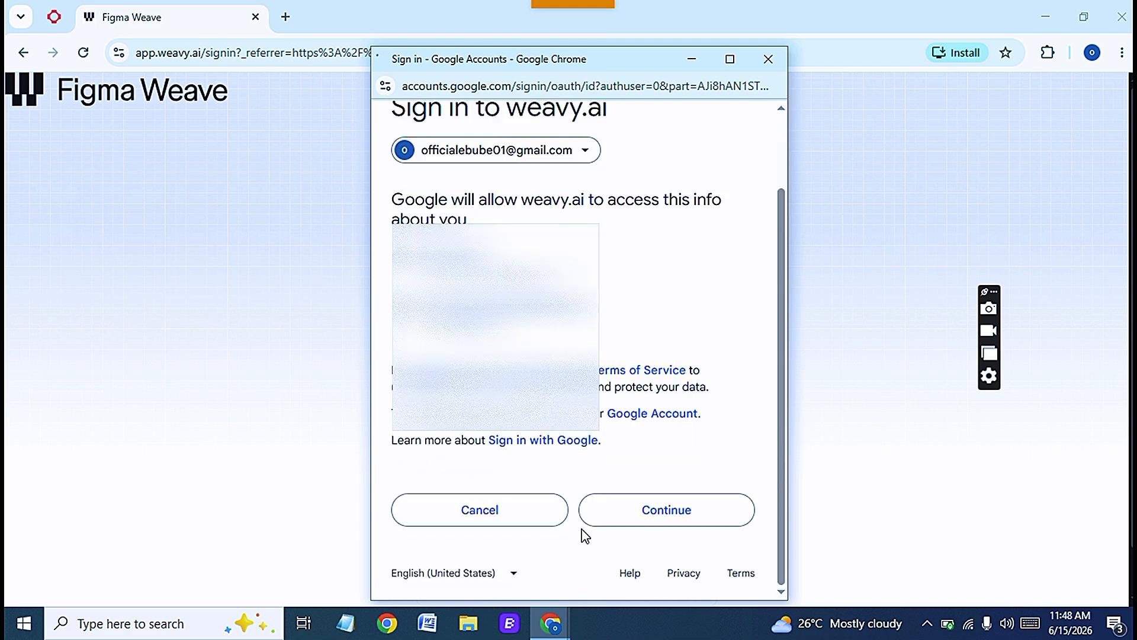
click(649, 521)
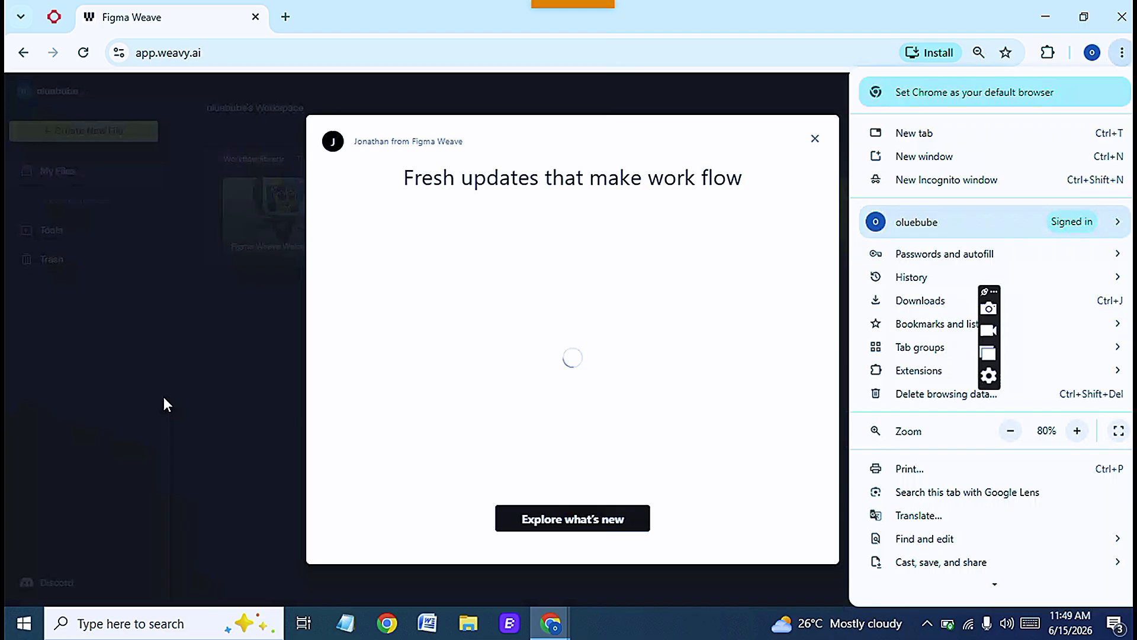
- Dismiss the updates popup, create a new file, and skip the editor tutorial
click(164, 398)
click(815, 138)
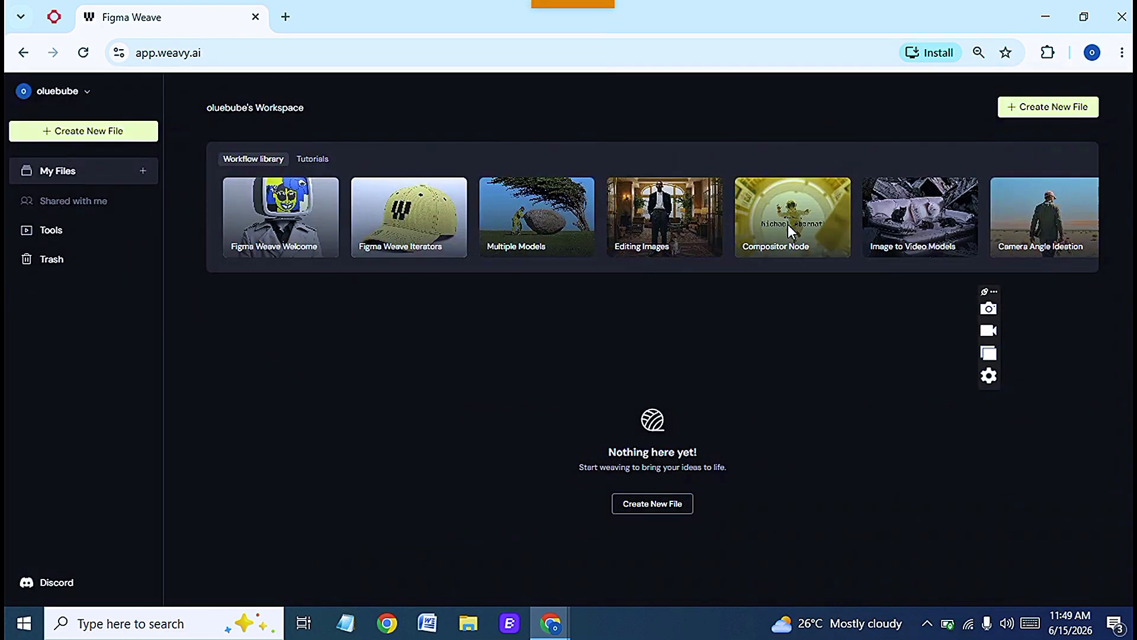
click(87, 133)
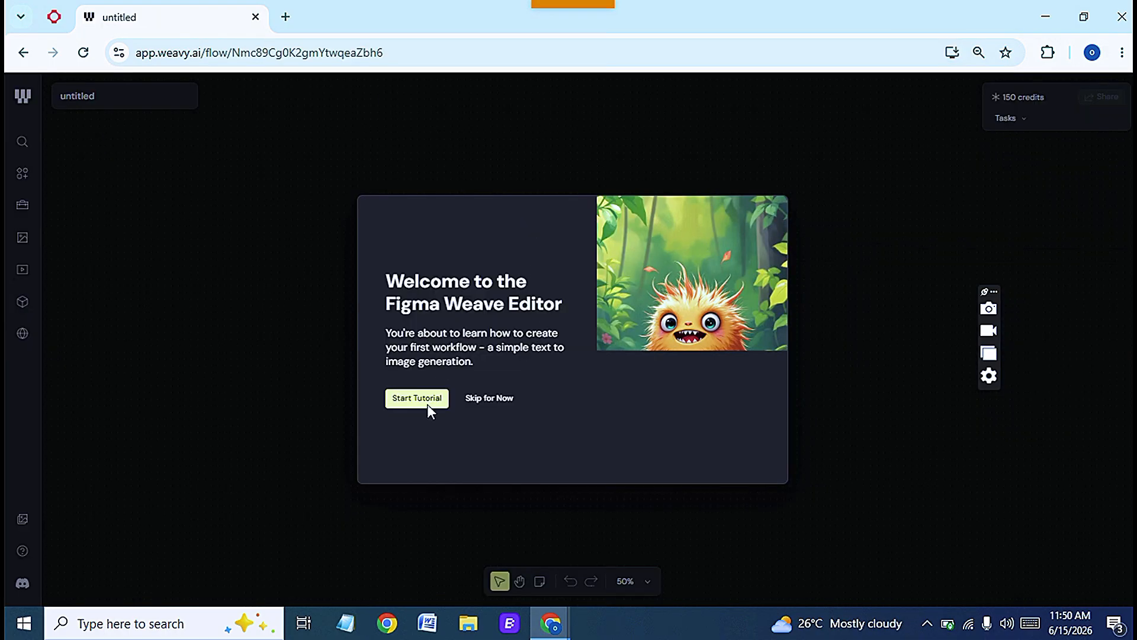
click(481, 400)
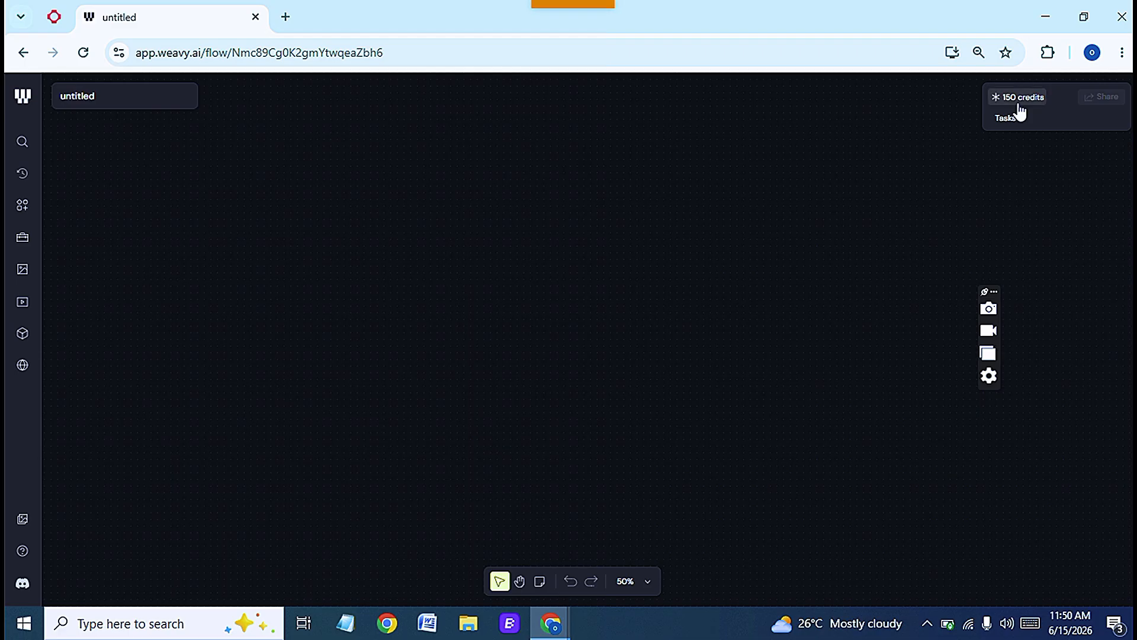
- Add an Import Model node to the empty canvas
right_click(539, 253)
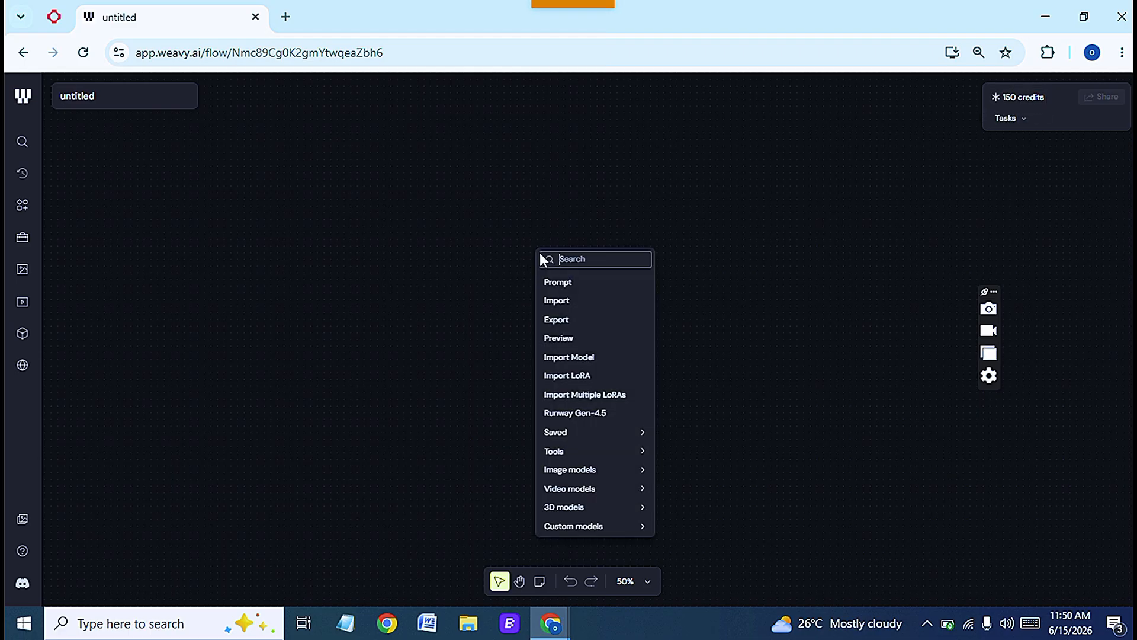
click(558, 358)
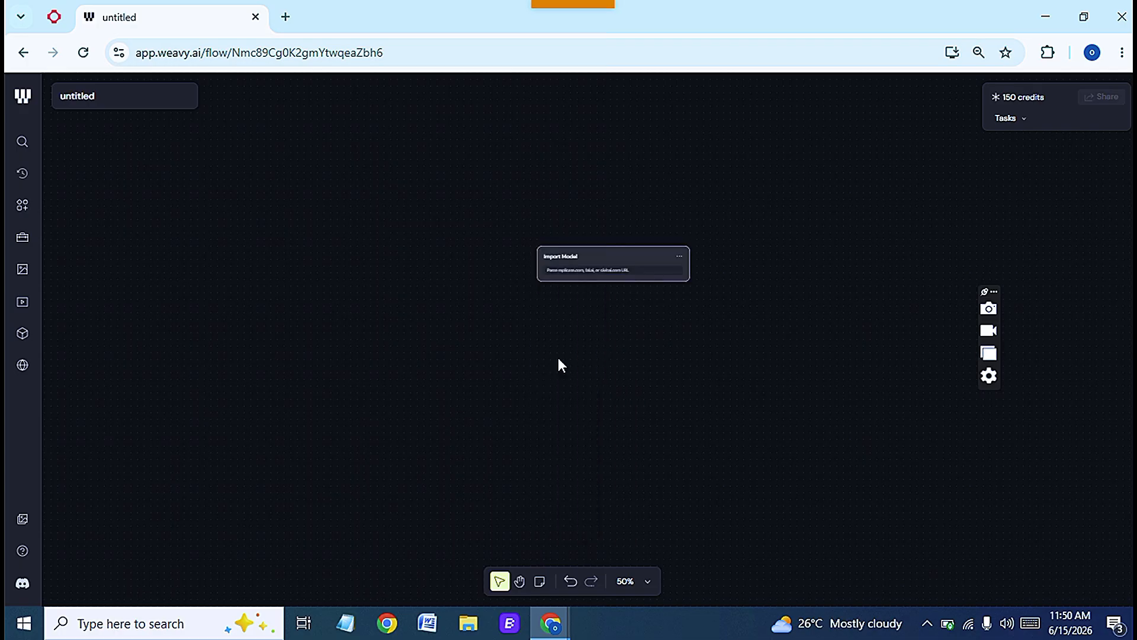
click(575, 272)
right_click(575, 276)
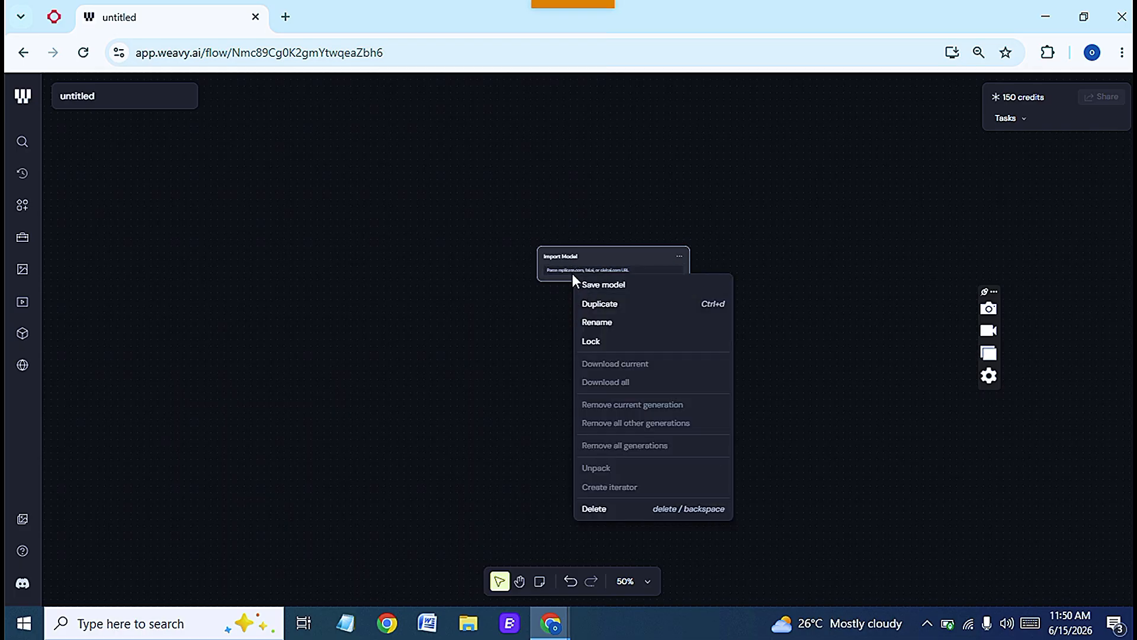
click(555, 275)
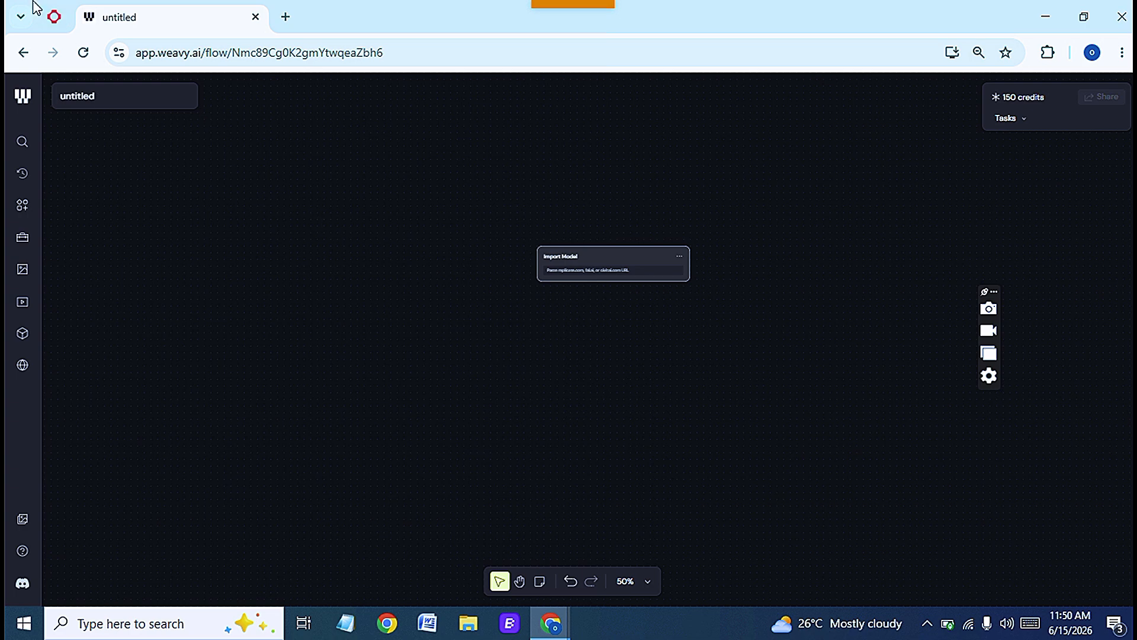
- Copy the link address of the xai/grok-imagine-video/v1.5/image-to-video model from the fal search results
click(53, 15)
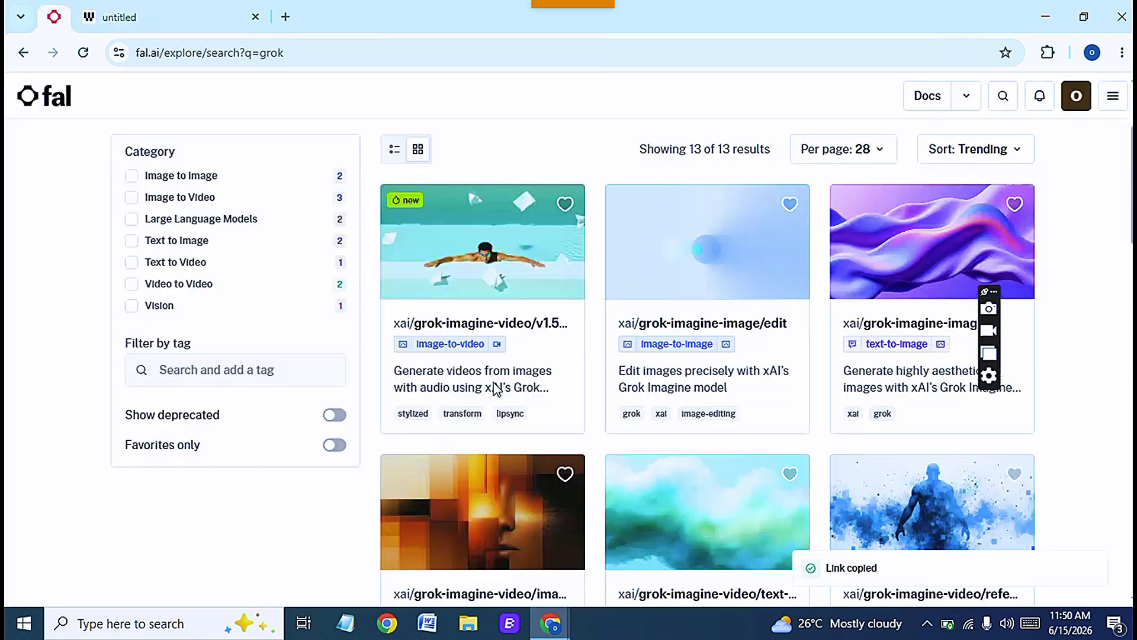
right_click(513, 332)
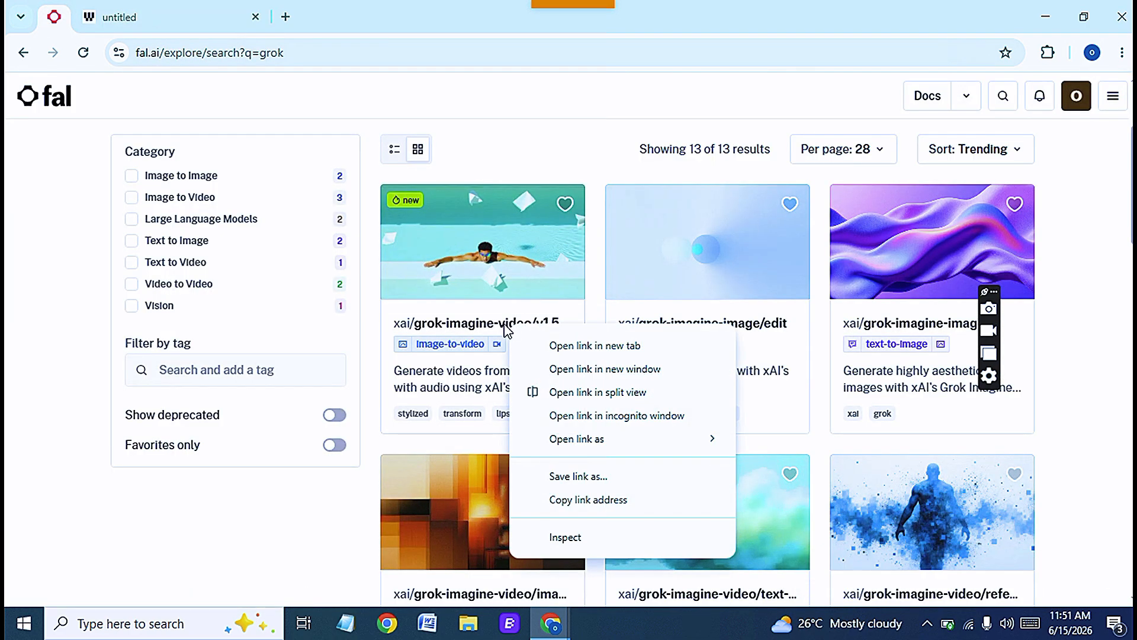
key(Escape)
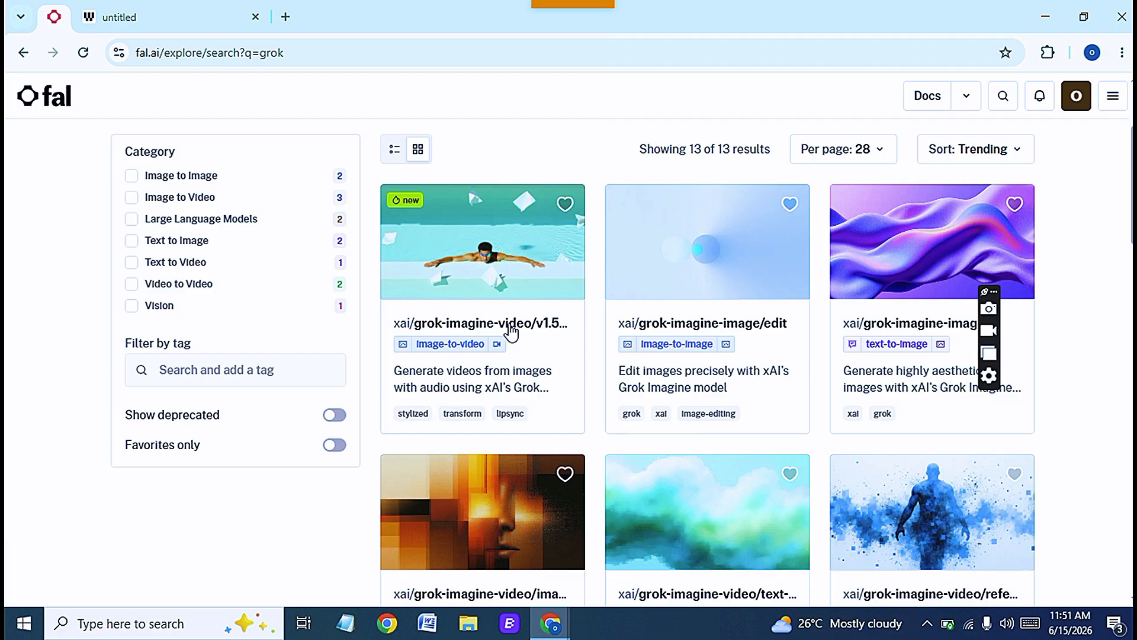
right_click(507, 331)
click(581, 500)
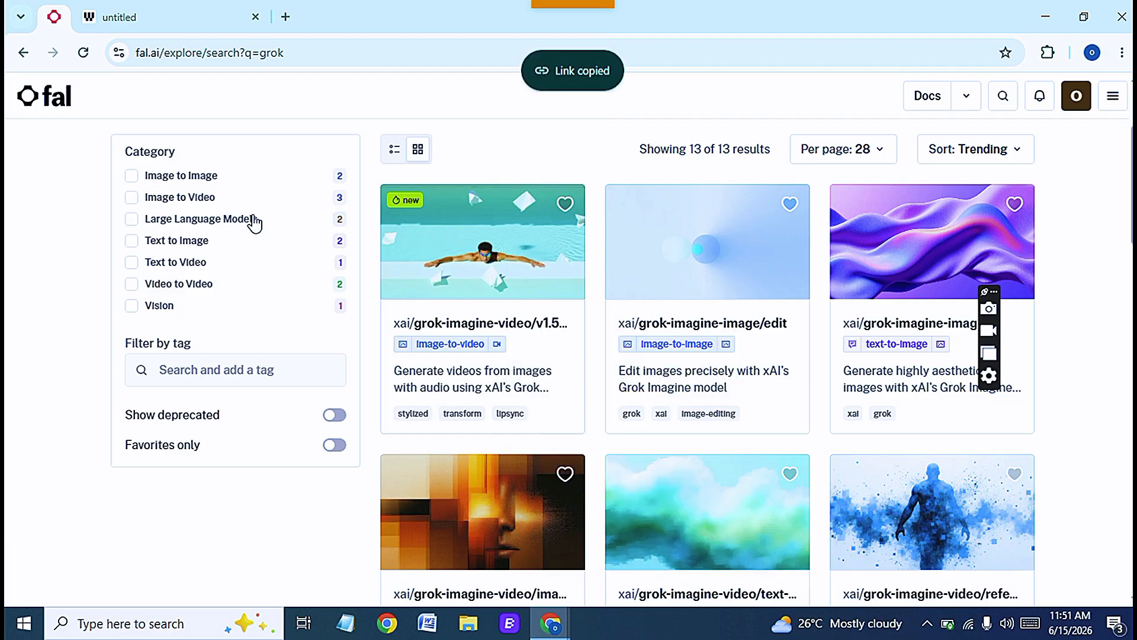
- Paste the copied model link into the Import Model node
click(157, 17)
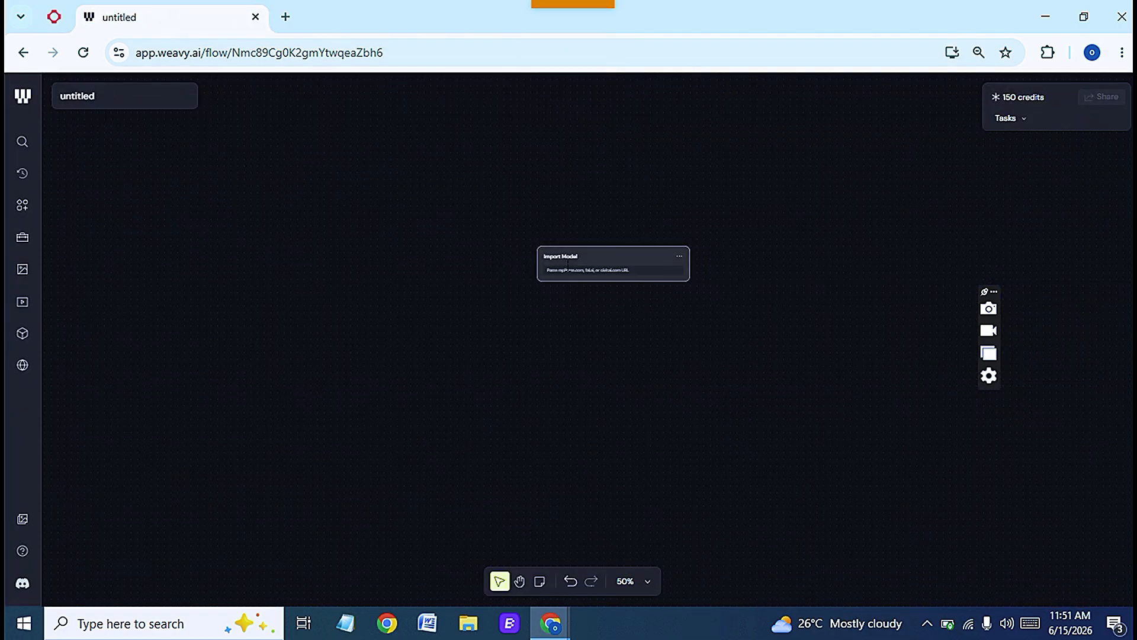
key(ctrl+v)
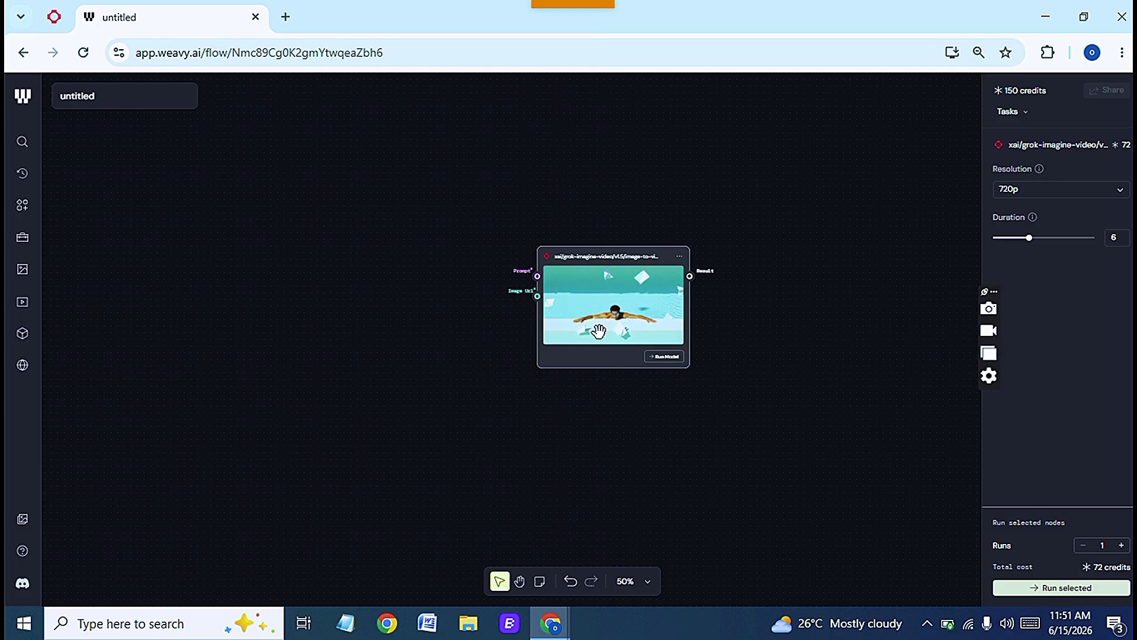
click(53, 16)
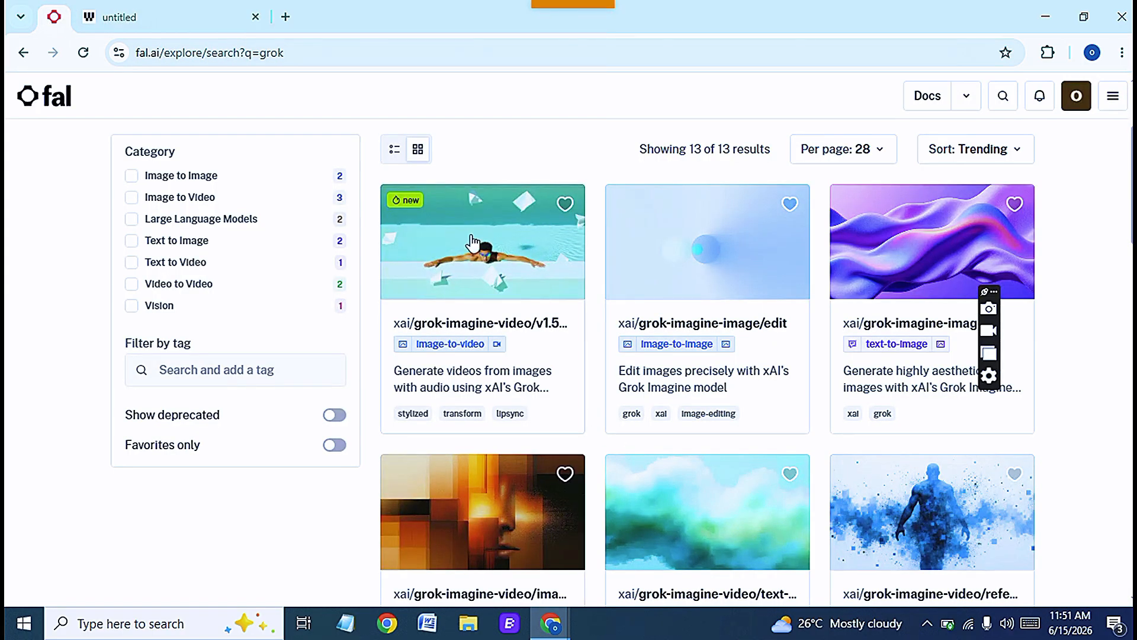
click(160, 21)
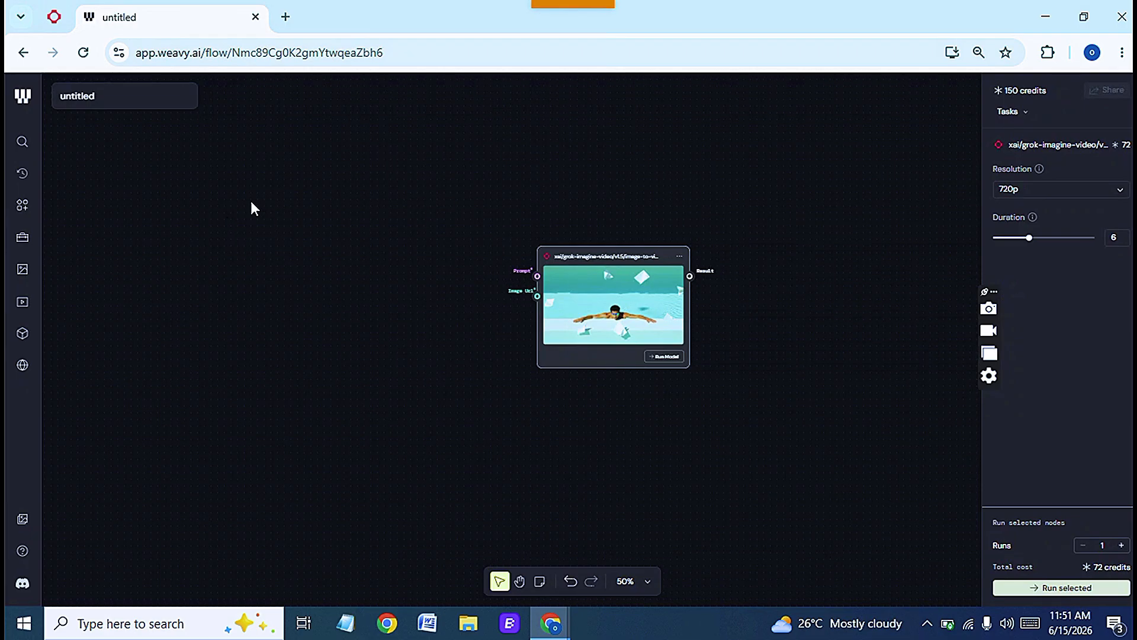
- Add a Prompt node and connect its output to the Grok model node's Prompt input
right_click(212, 225)
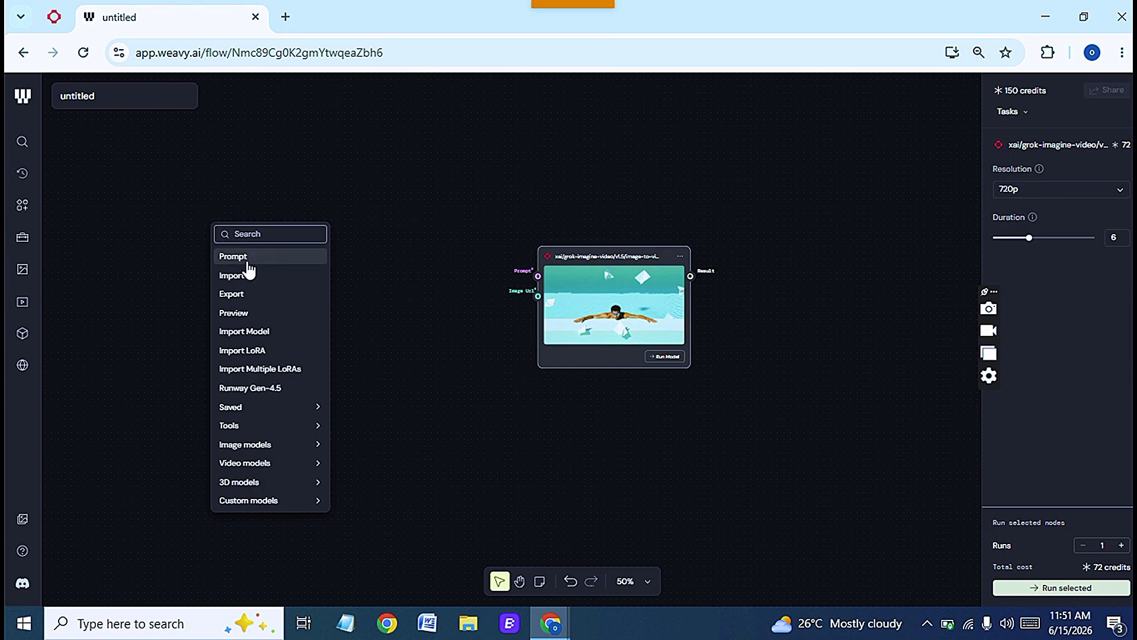
click(247, 260)
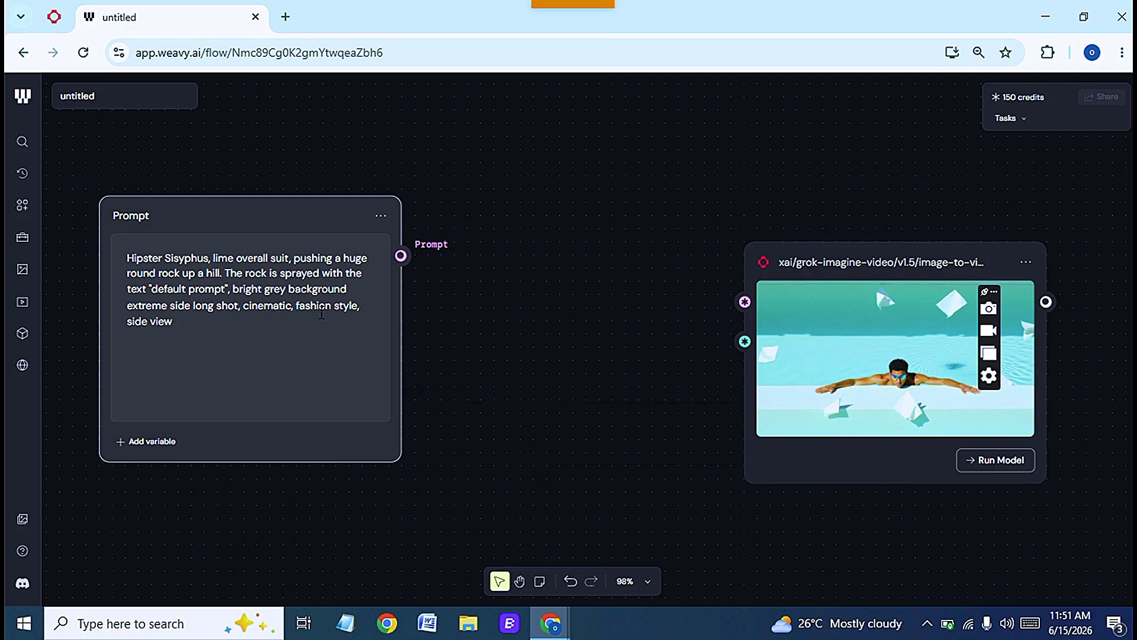
click(646, 582)
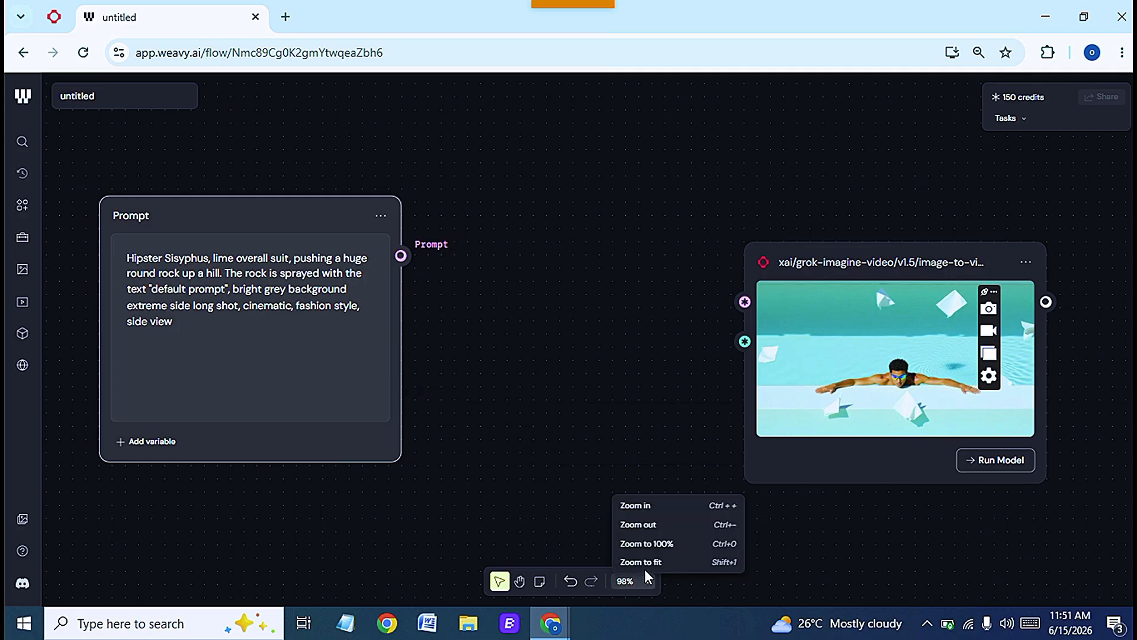
click(650, 524)
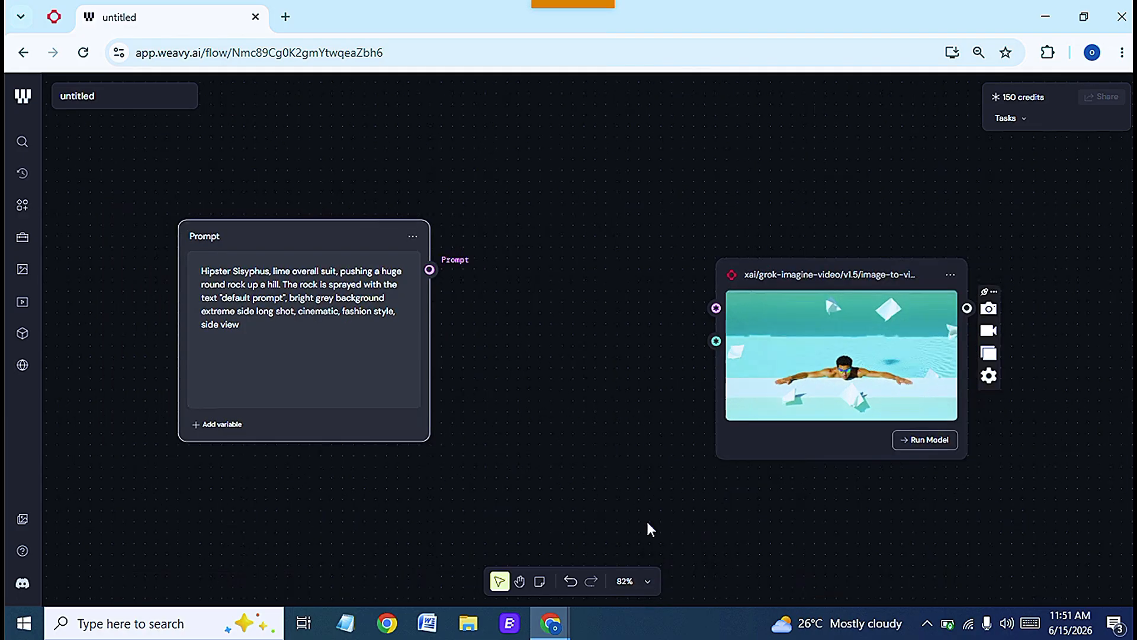
click(644, 584)
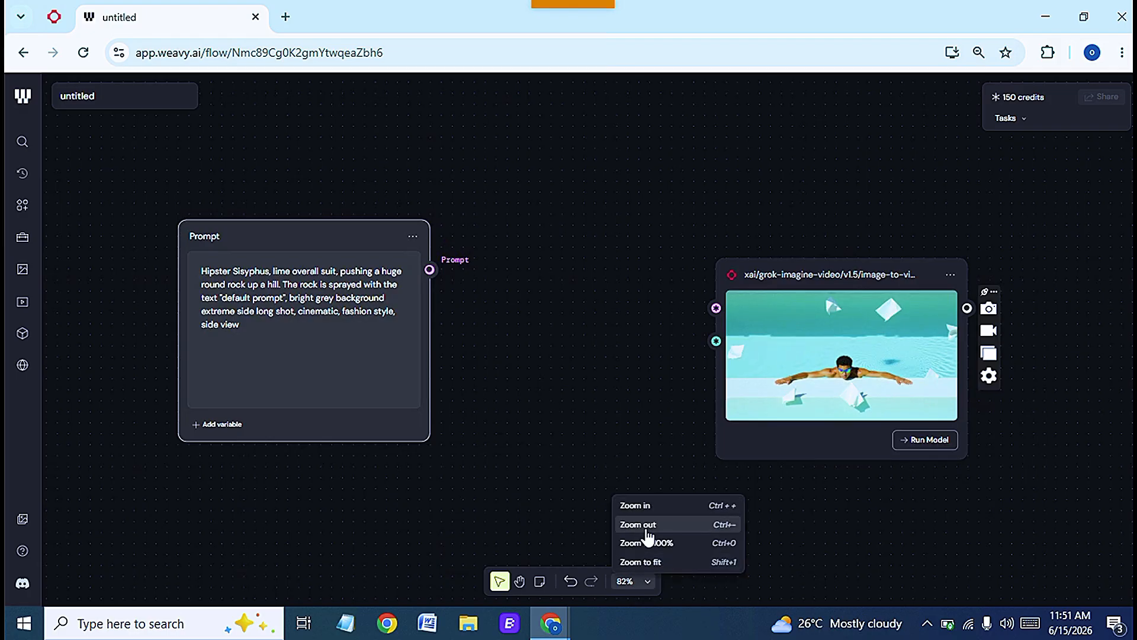
click(646, 526)
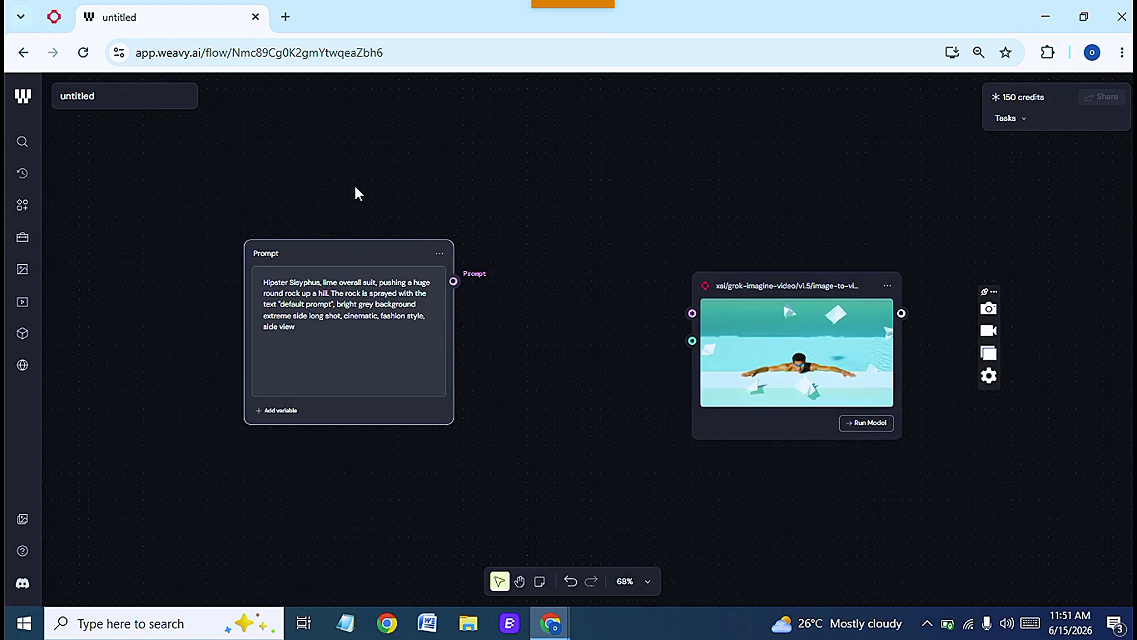
drag(355, 242, 353, 158)
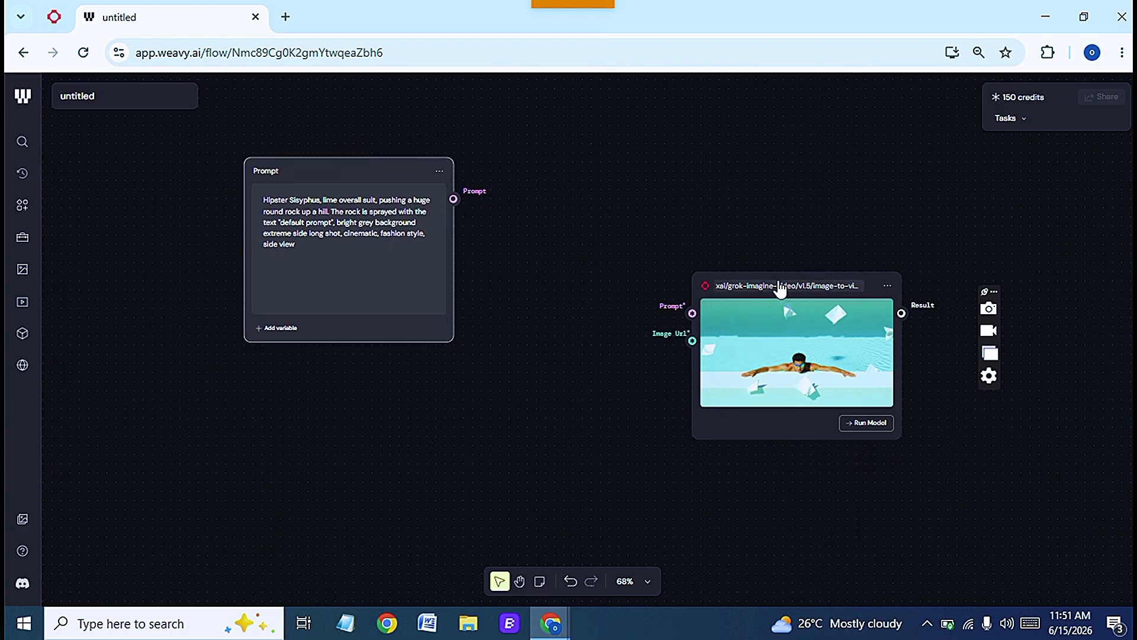
drag(797, 282, 670, 244)
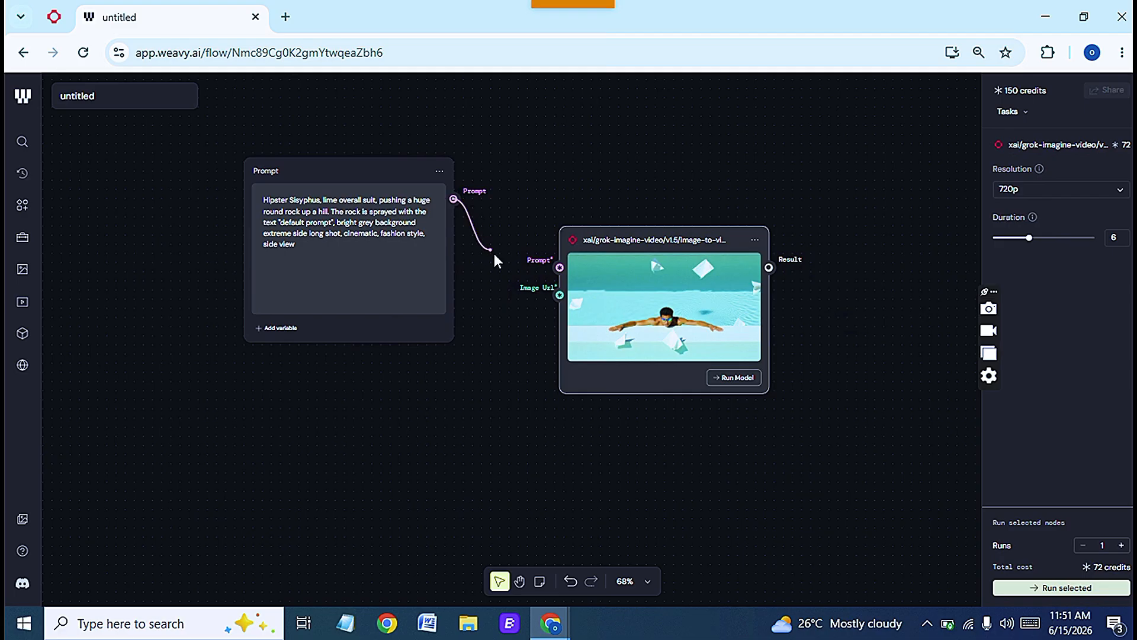
drag(494, 253, 550, 277)
- Add a File import node and connect it to the model node's Image Url input
right_click(179, 419)
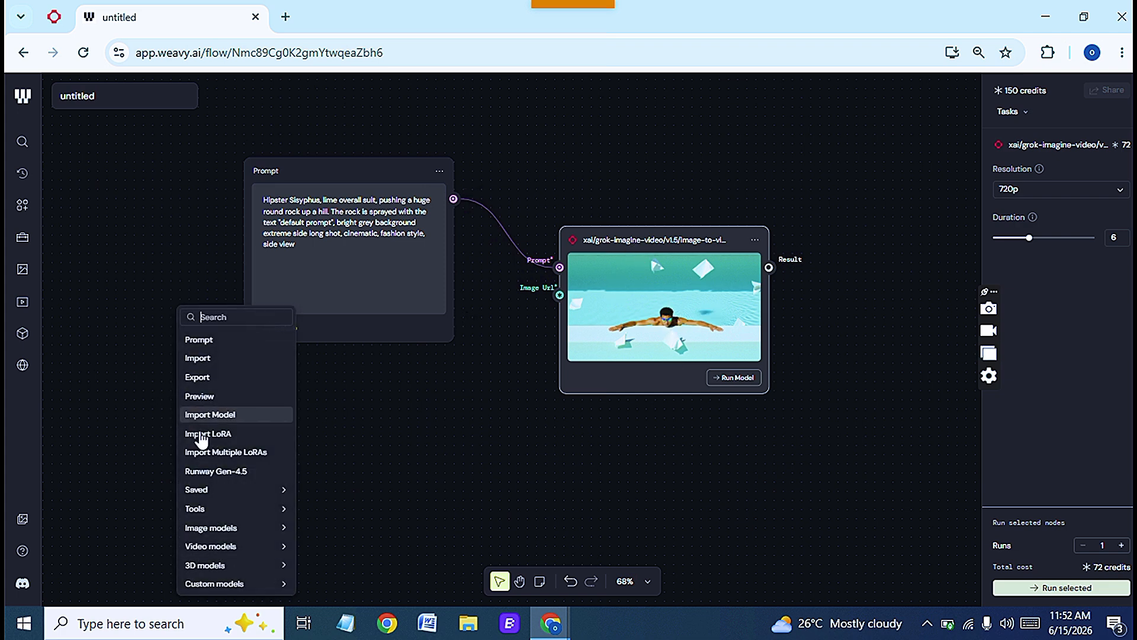
click(211, 357)
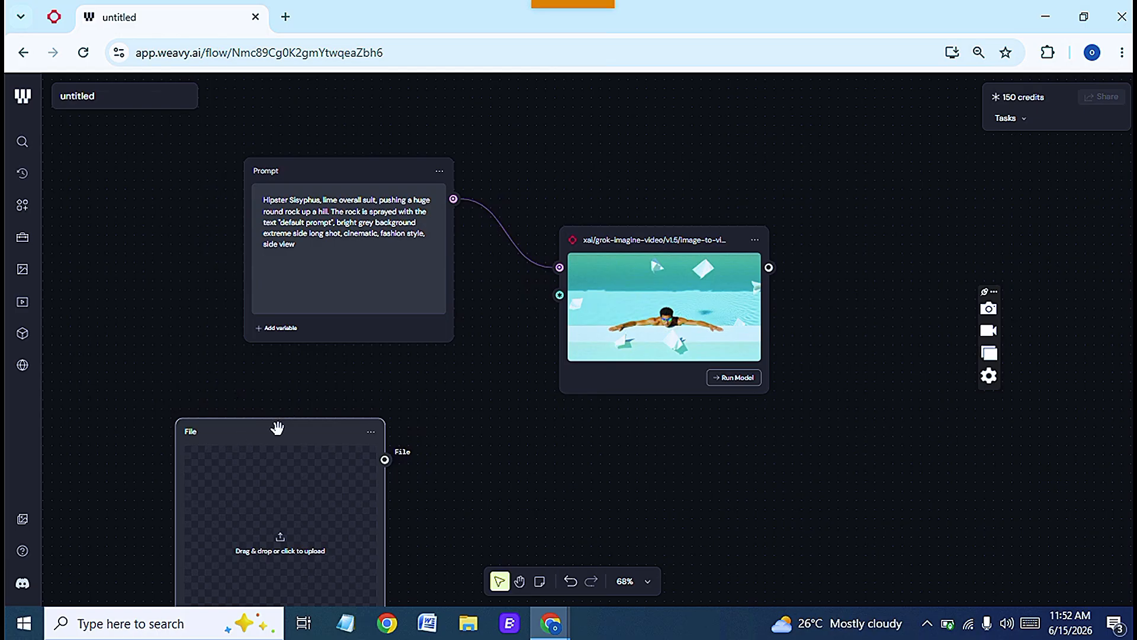
drag(277, 436, 359, 388)
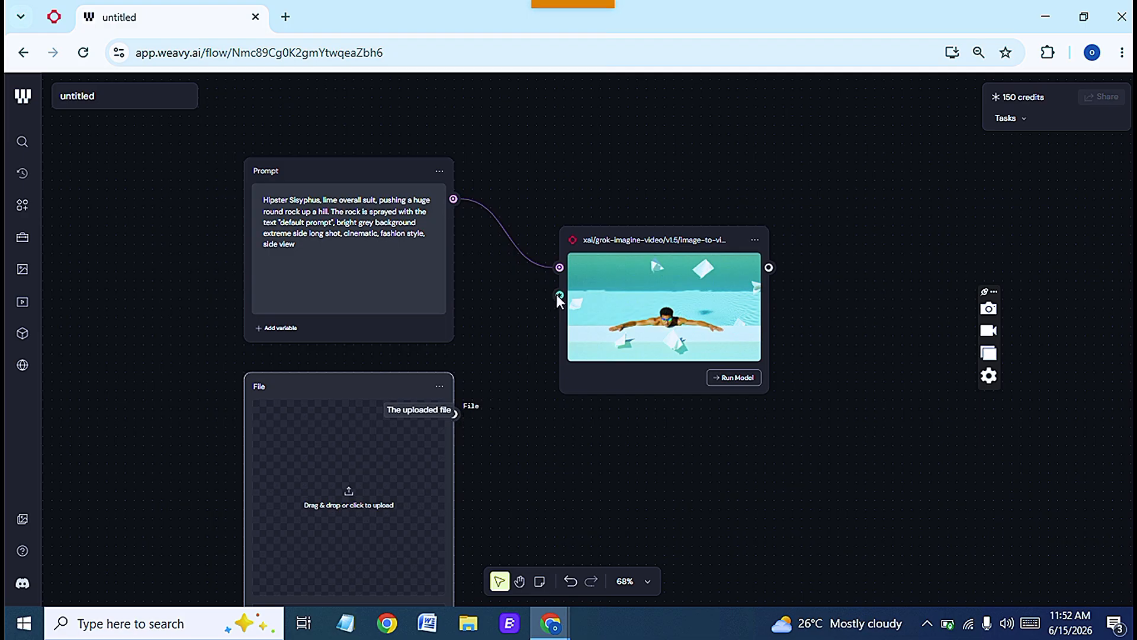
drag(453, 412, 550, 294)
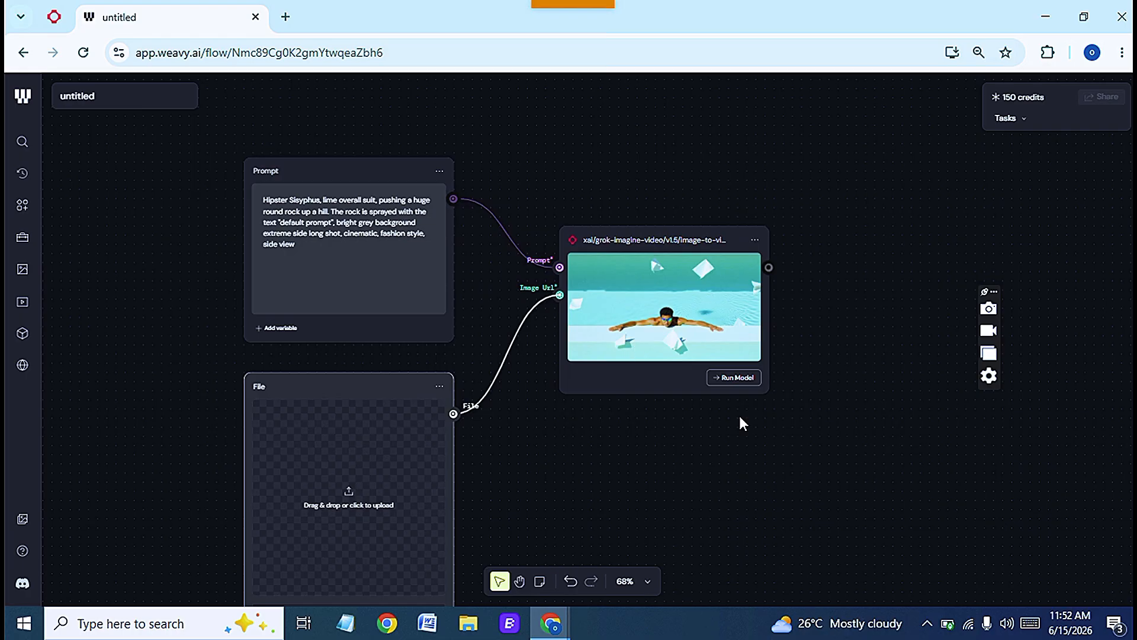
- Add an Export node and connect the model node's Result output to it
drag(993, 292, 1040, 484)
right_click(965, 285)
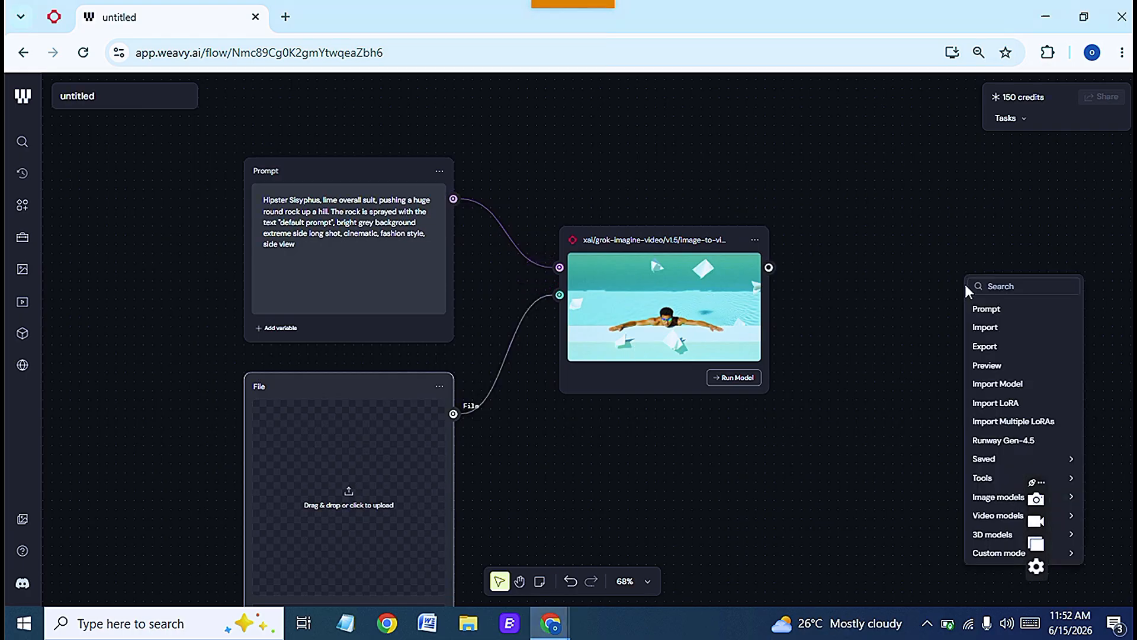
click(989, 349)
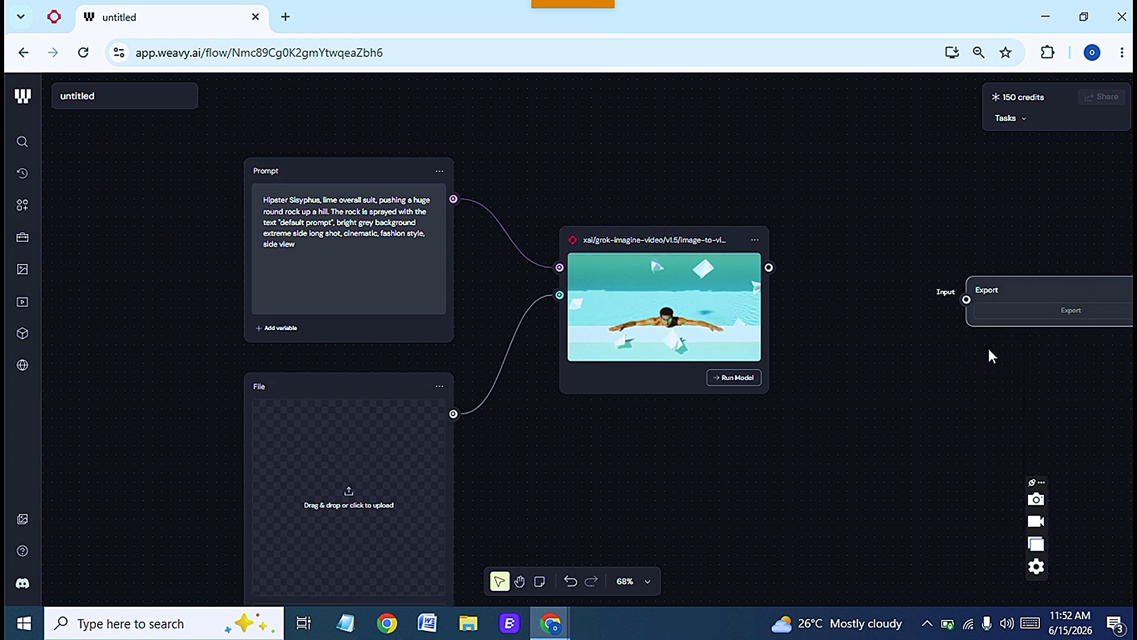
drag(1003, 281, 773, 275)
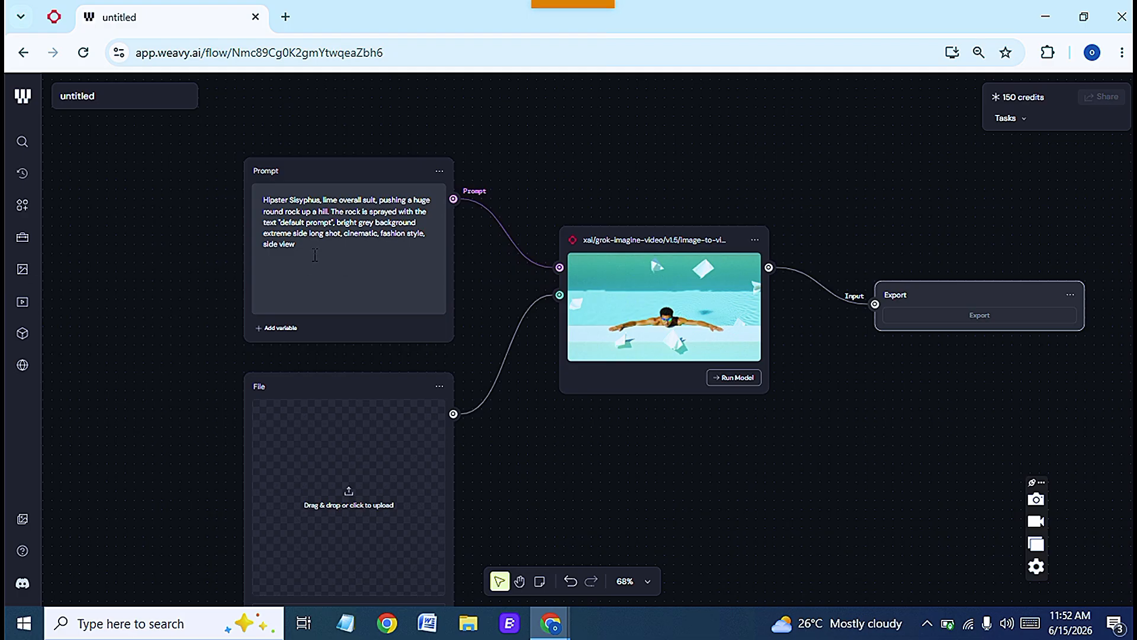
- Upload the image file as from the Downloads folder into the File node
click(256, 198)
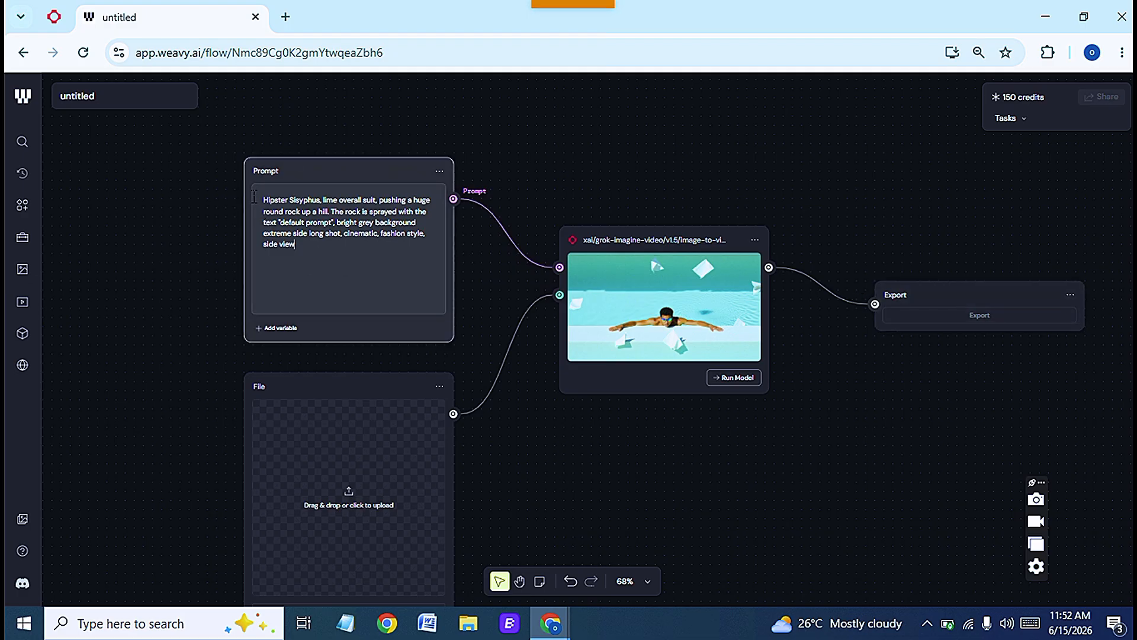
click(349, 491)
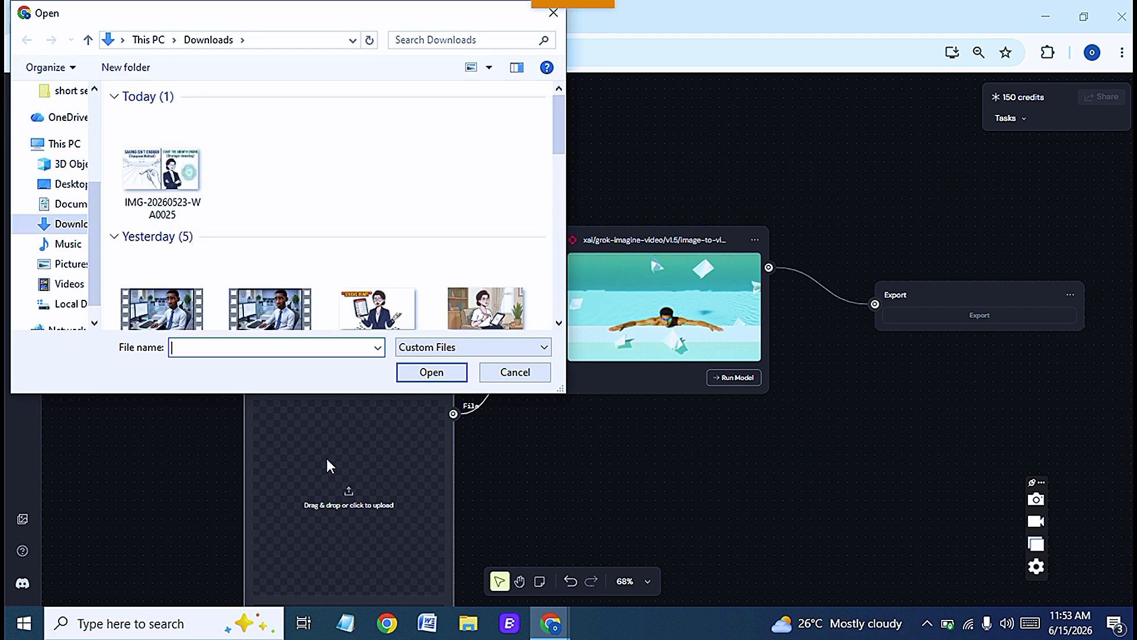
scroll(342, 189, down, 1)
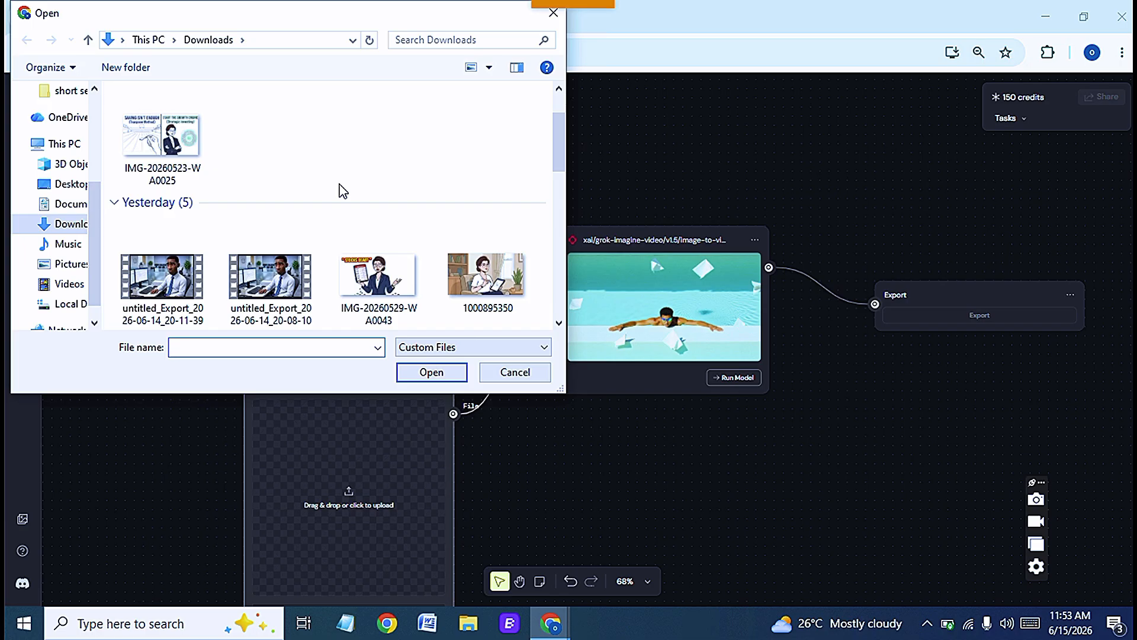
scroll(342, 189, down, 3)
scroll(342, 191, down, 5)
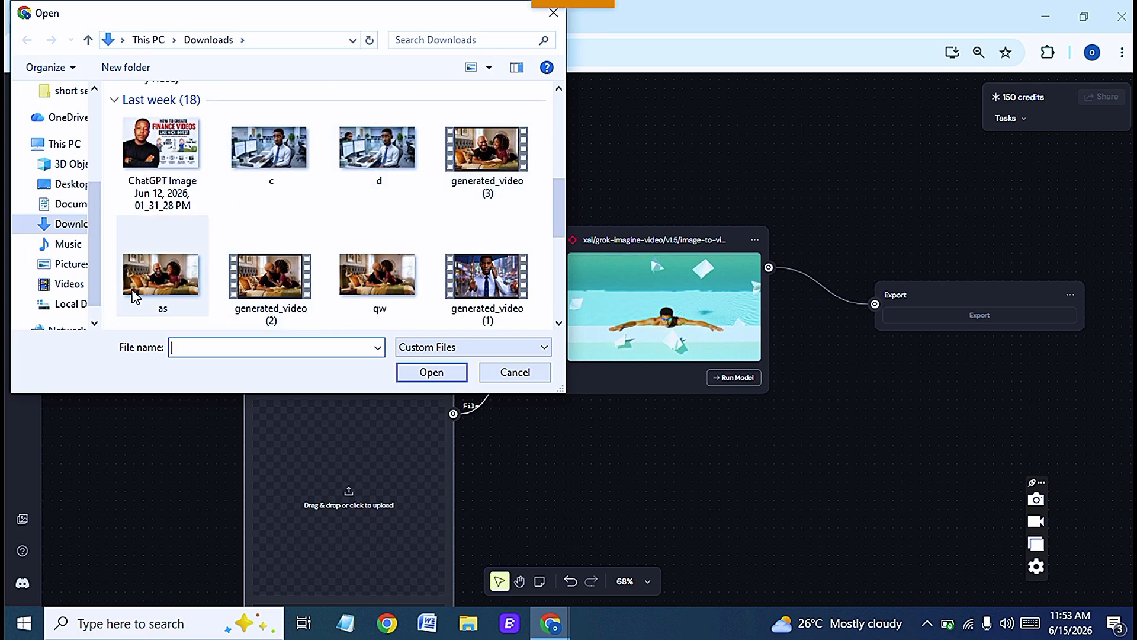
click(178, 278)
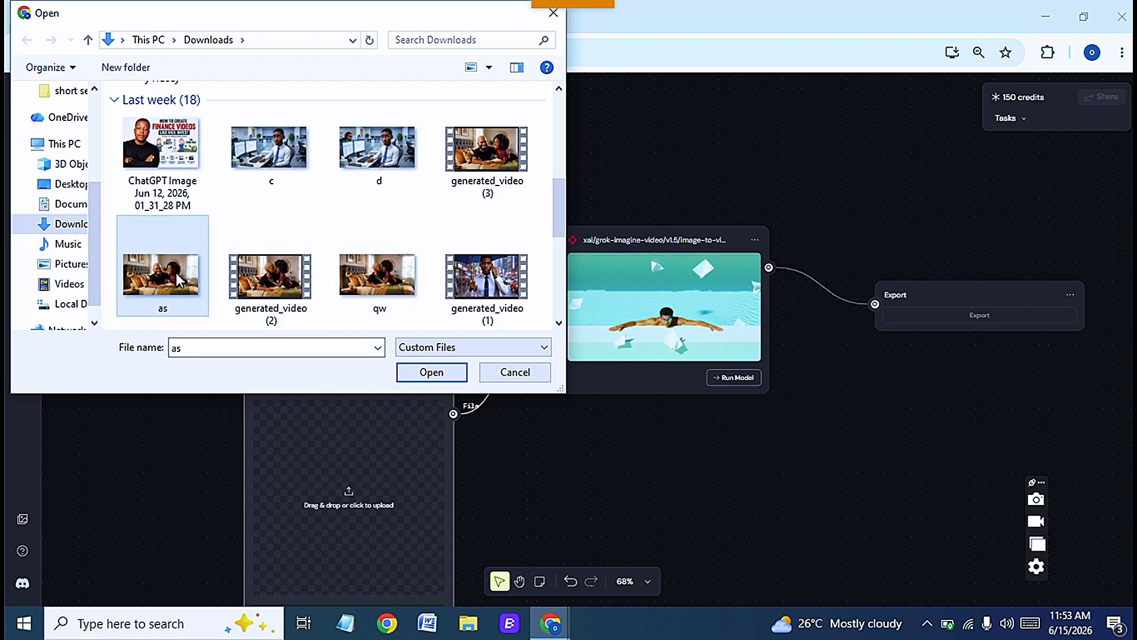
click(431, 372)
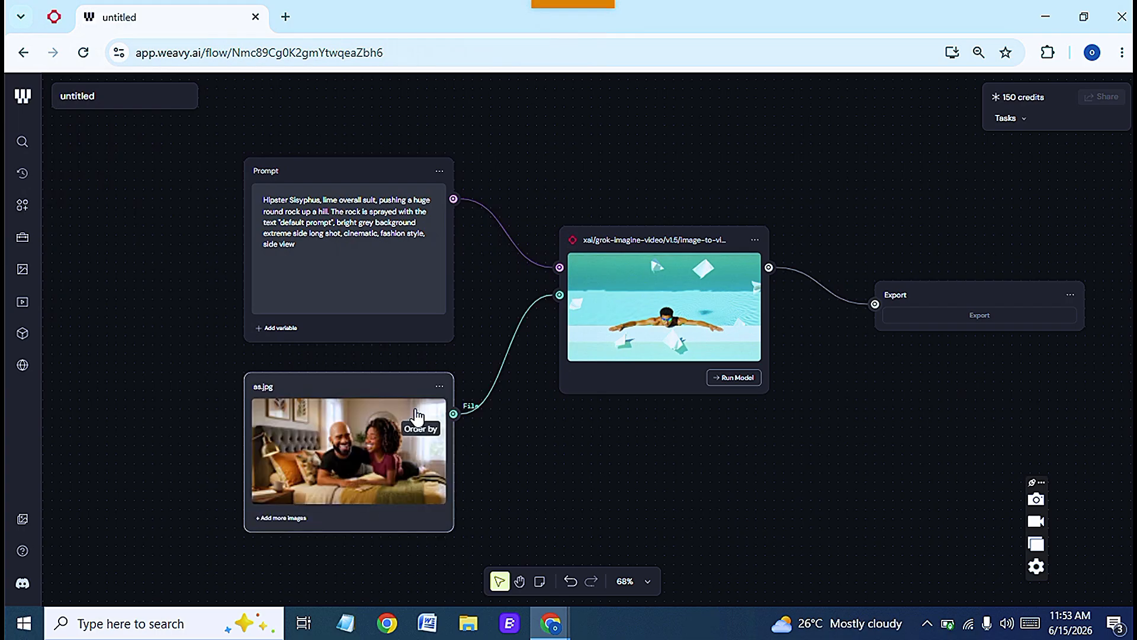
- Replace the prompt text with: They both laughed and the lady said " I want some money Michael",
drag(304, 244, 260, 196)
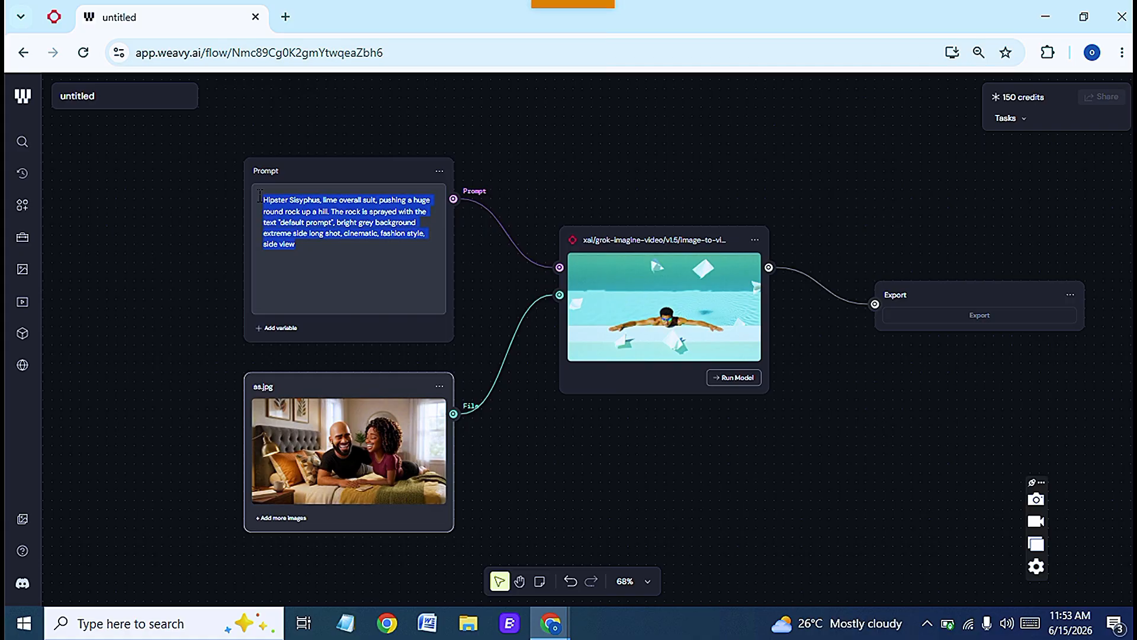
key(BackSpace)
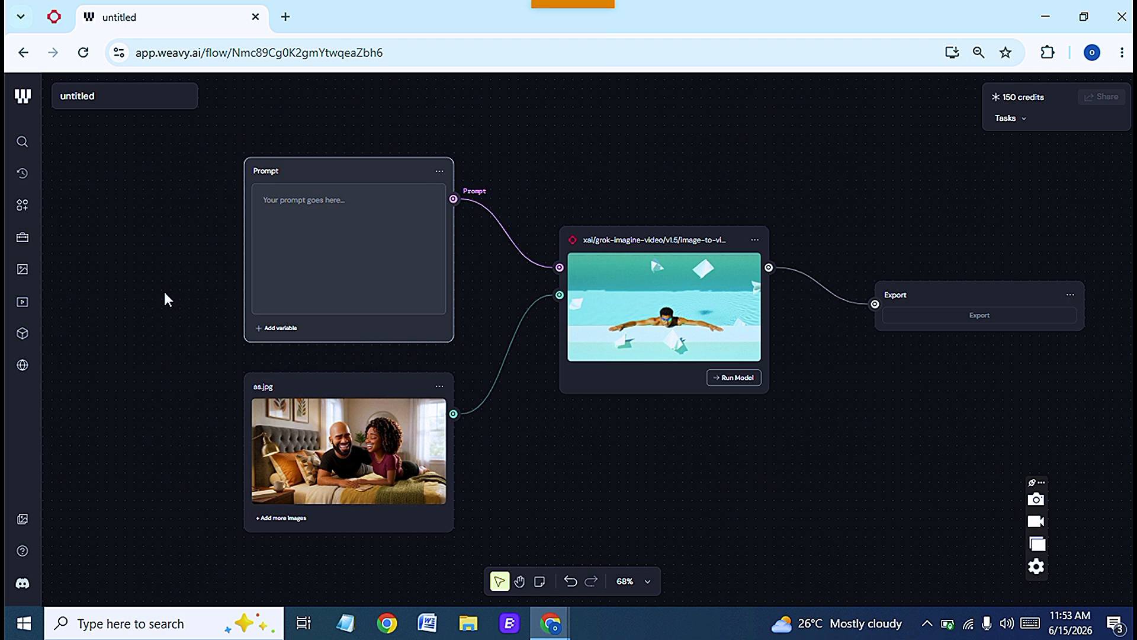
text(They both laughed and  the lady sa)
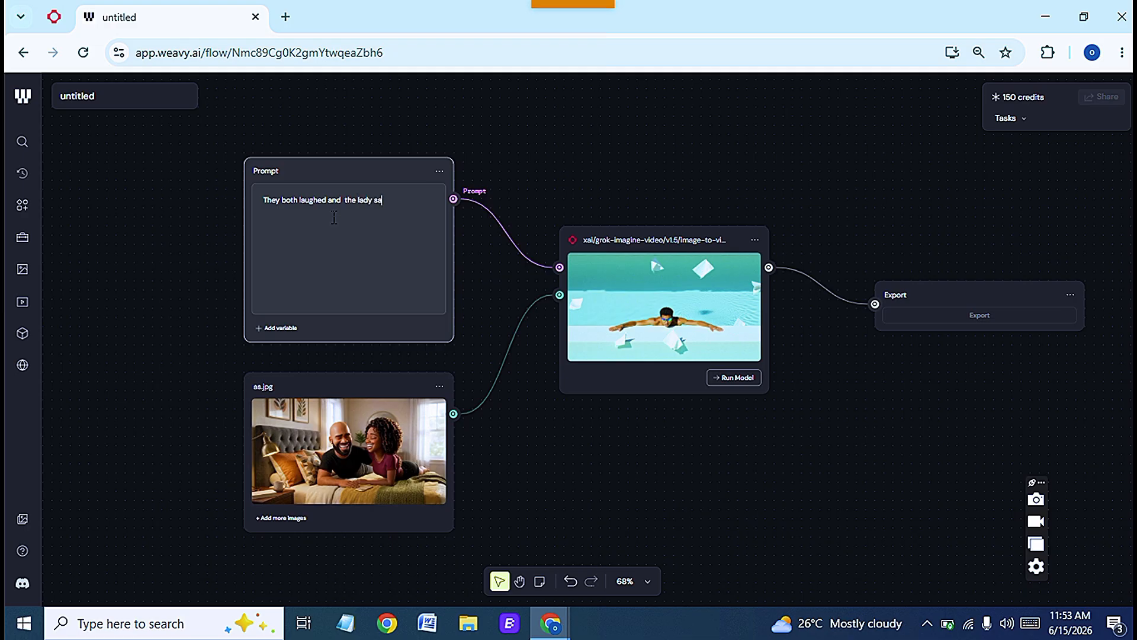
text(id " I want so)
text(me money Michael",)
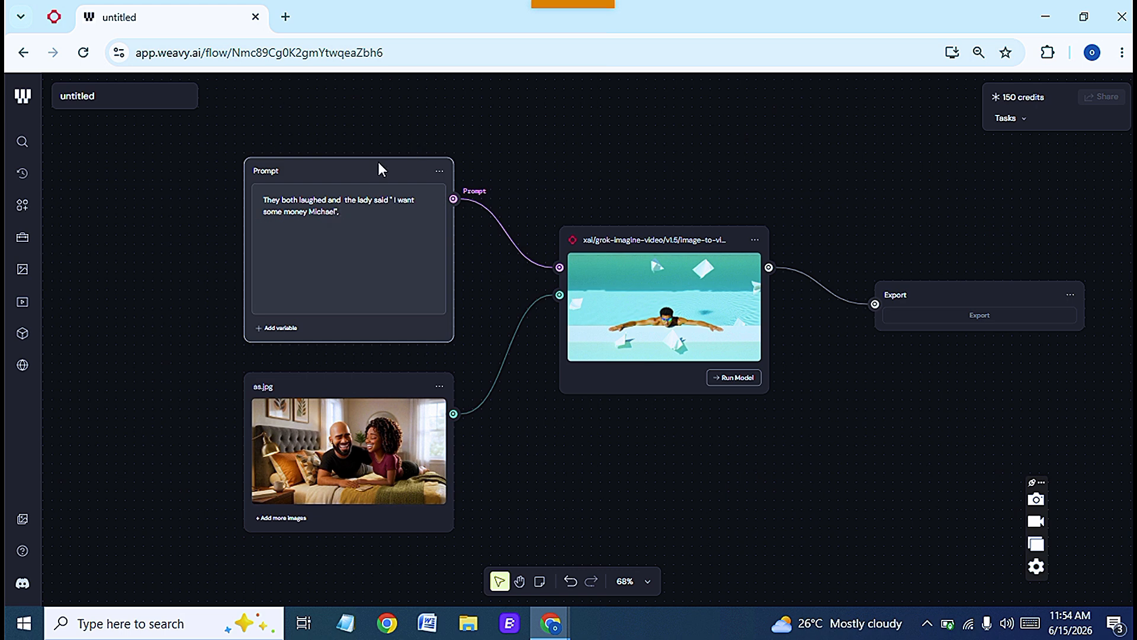
- Run the Grok model, accepting the import model notice, and play the generated video preview
click(734, 378)
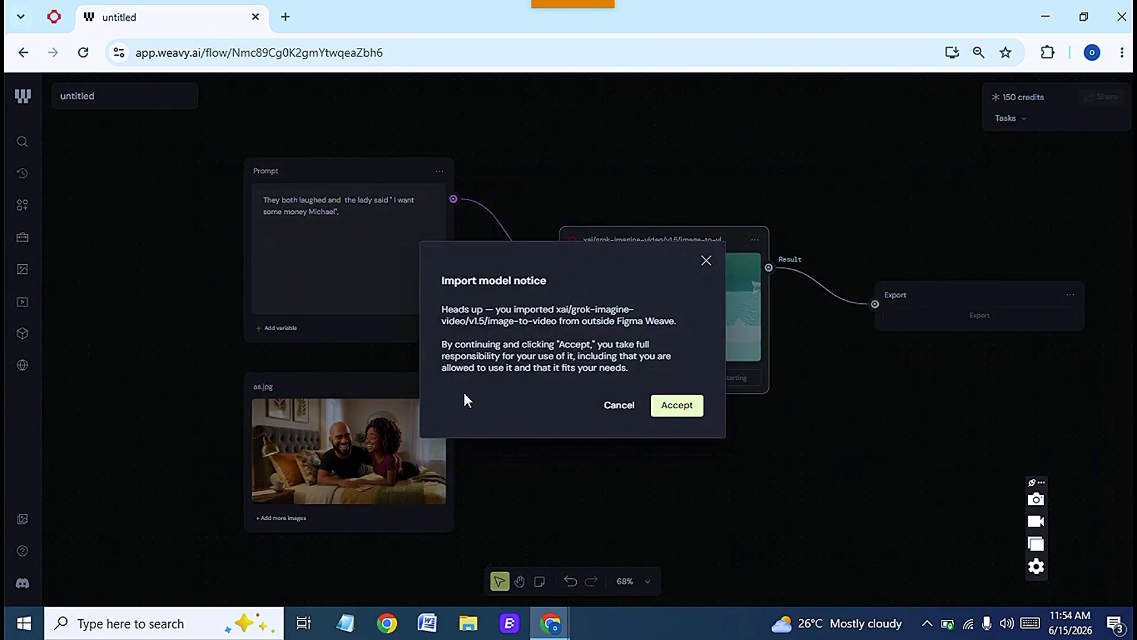
click(676, 407)
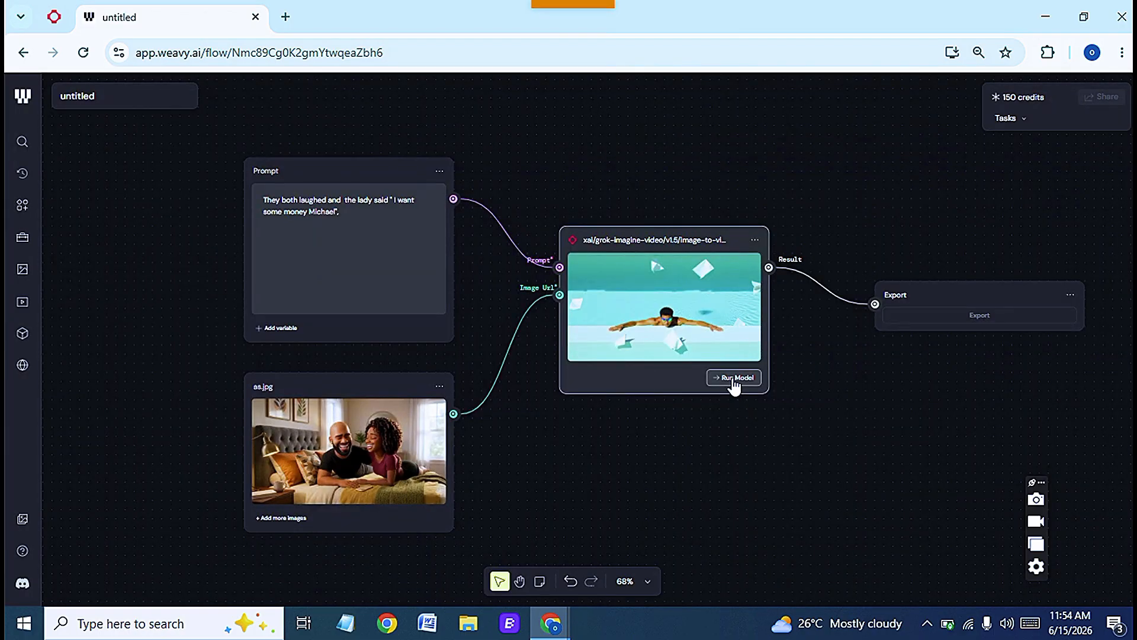
click(733, 379)
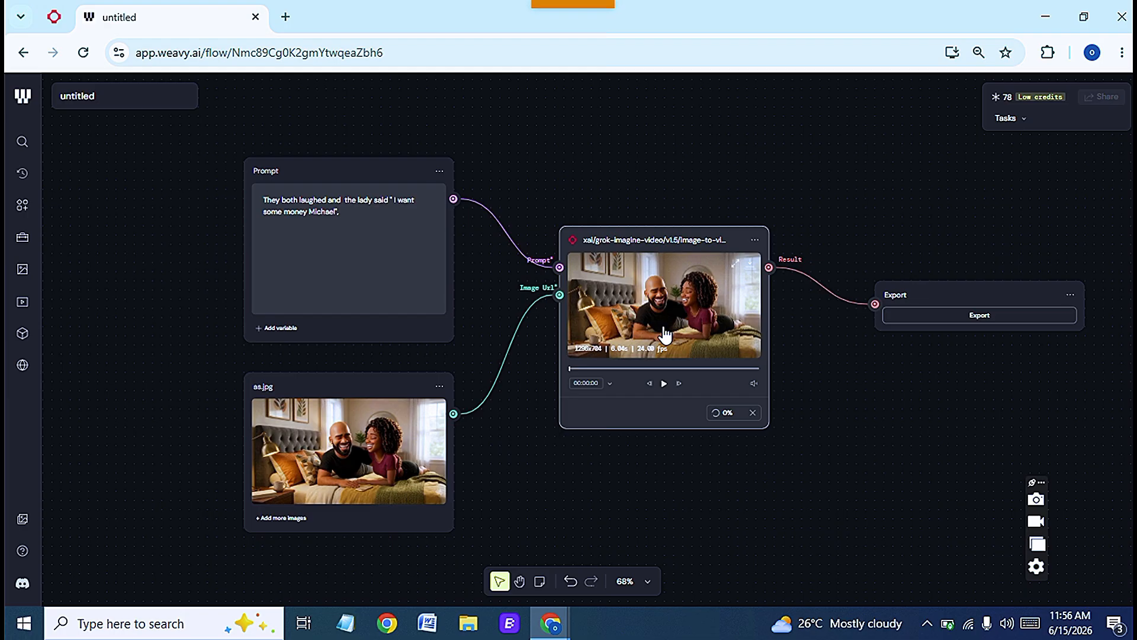
click(663, 384)
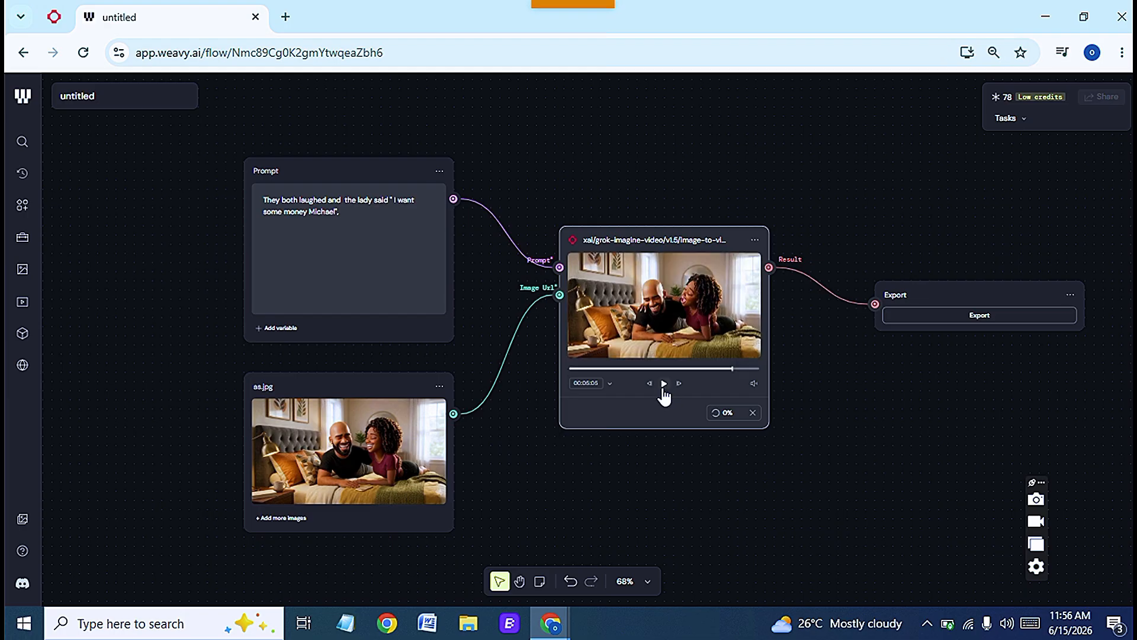
click(663, 384)
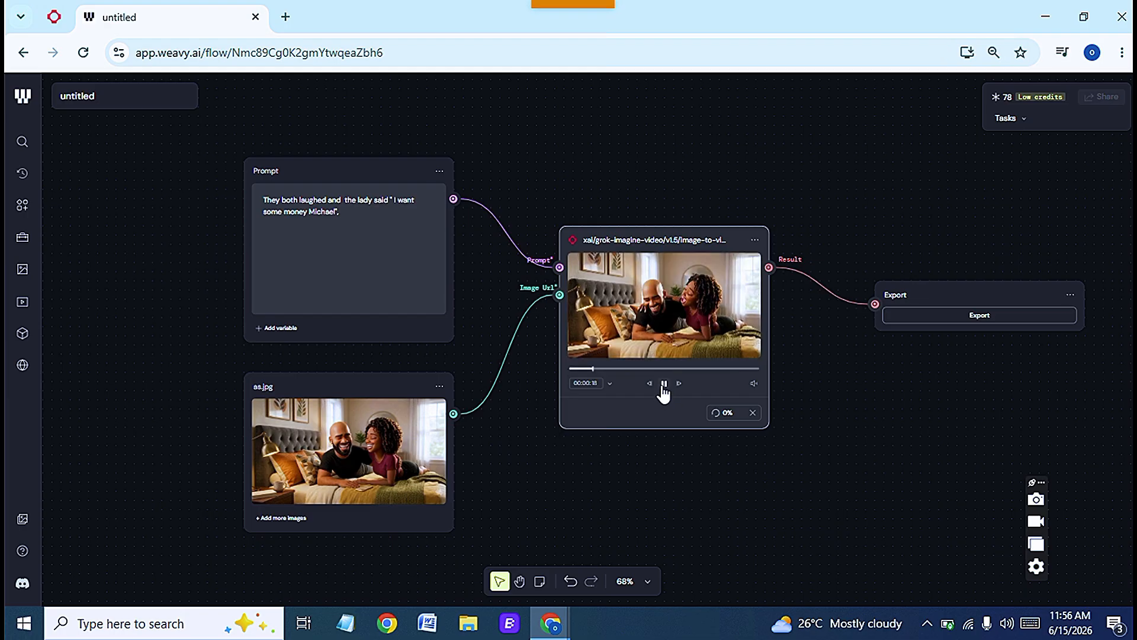
- Export the generated video and save it under the default file name in Documents
click(973, 316)
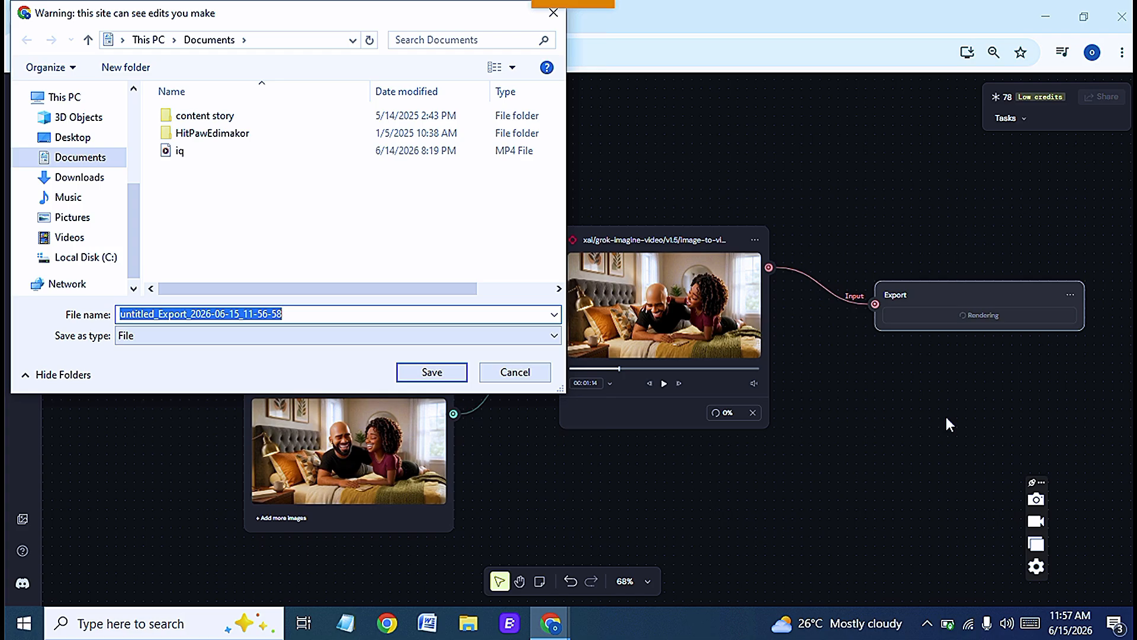
key(Return)
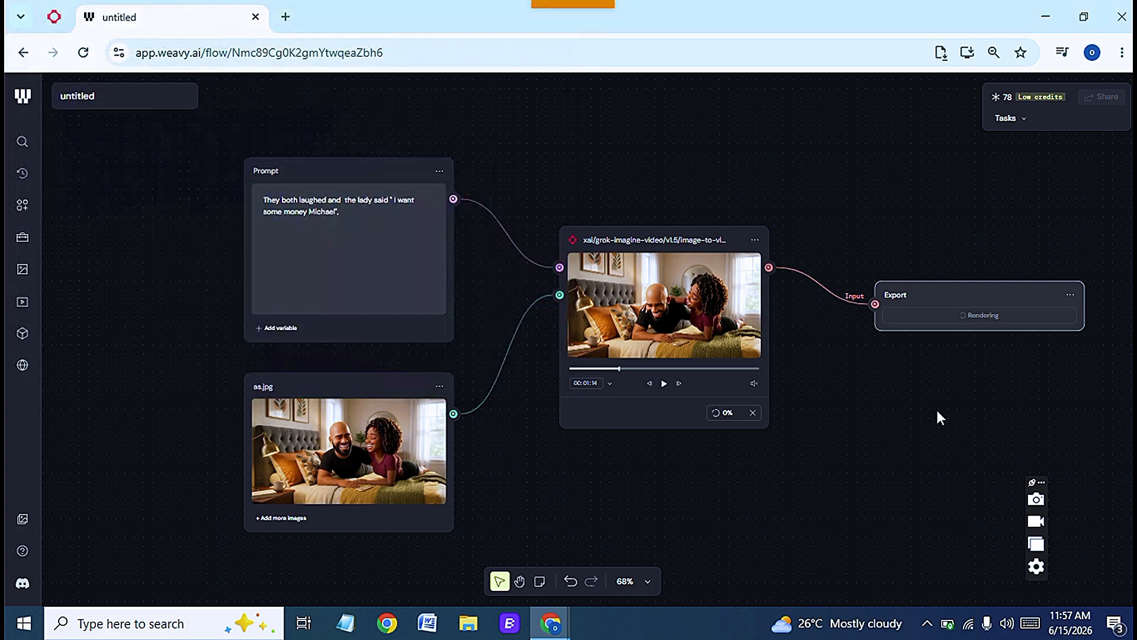